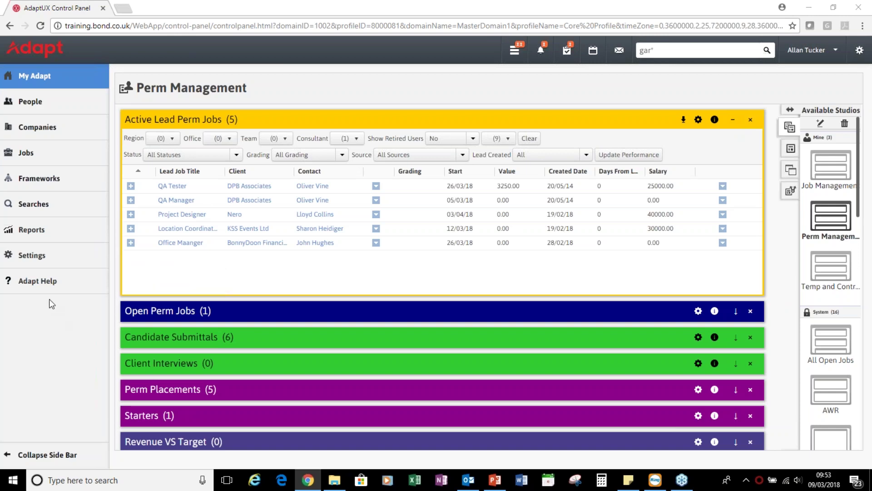
mouse_move(40, 259)
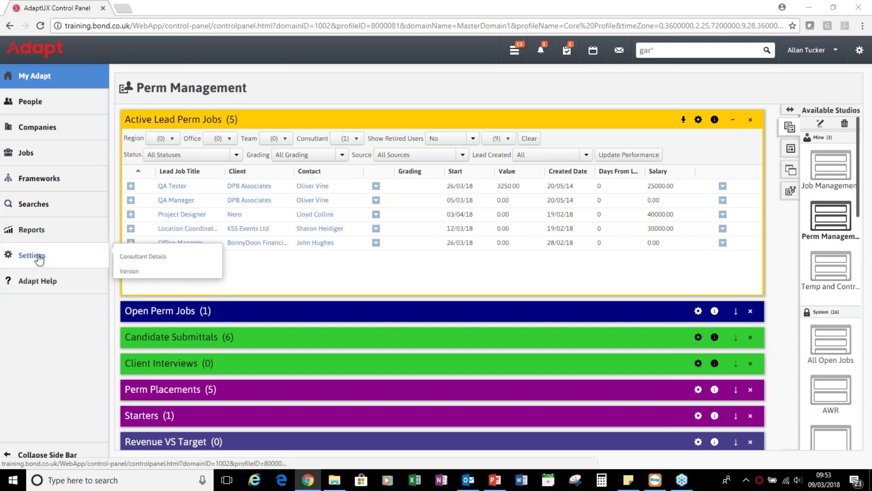
mouse_move(41, 232)
mouse_move(41, 206)
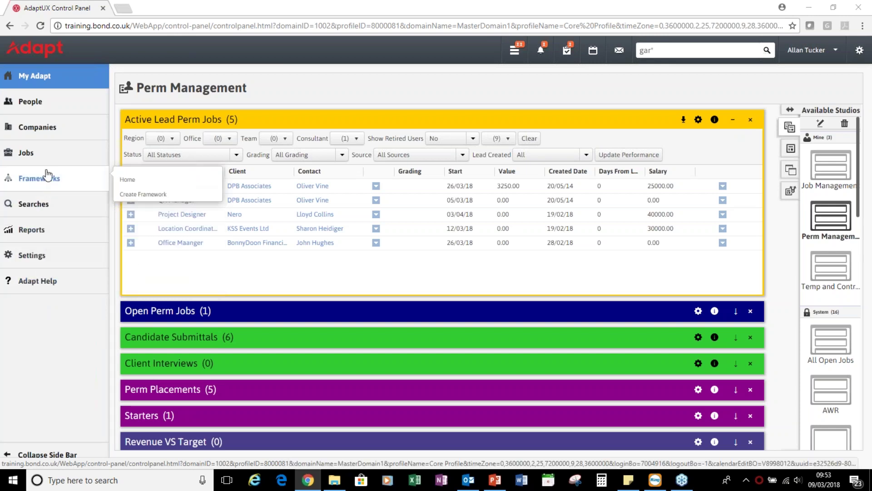
mouse_move(47, 159)
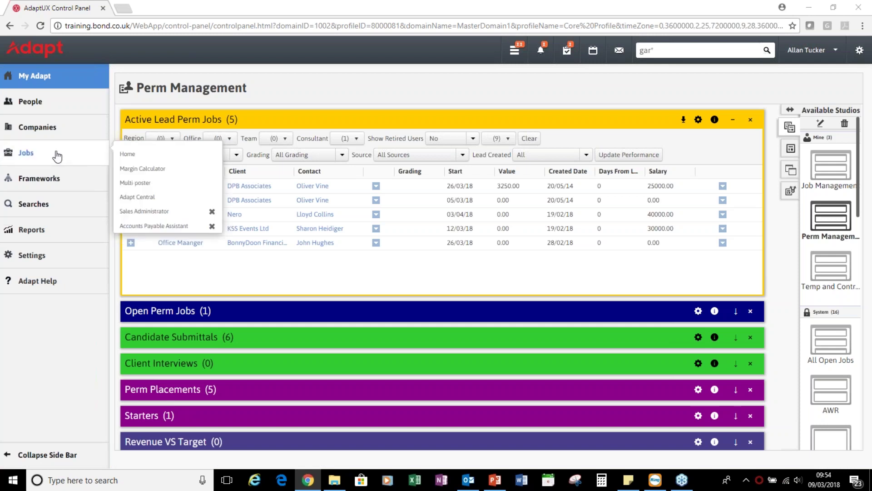
mouse_move(61, 130)
mouse_move(60, 102)
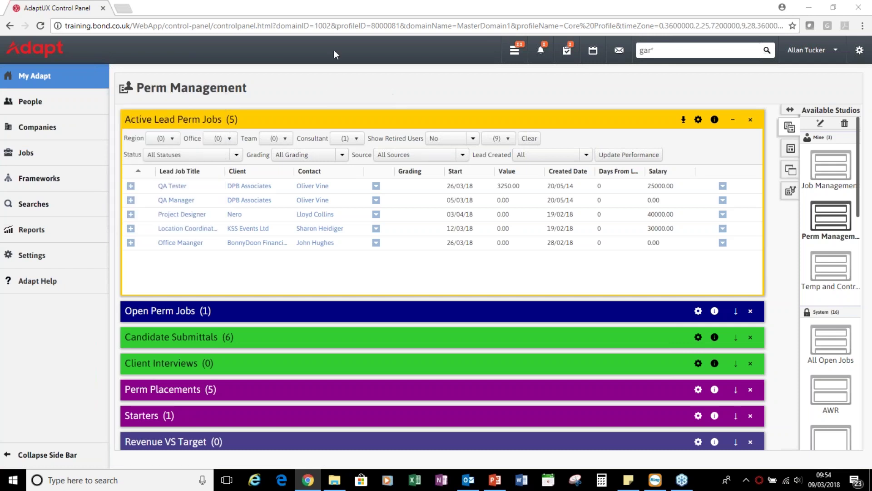
left_click(522, 54)
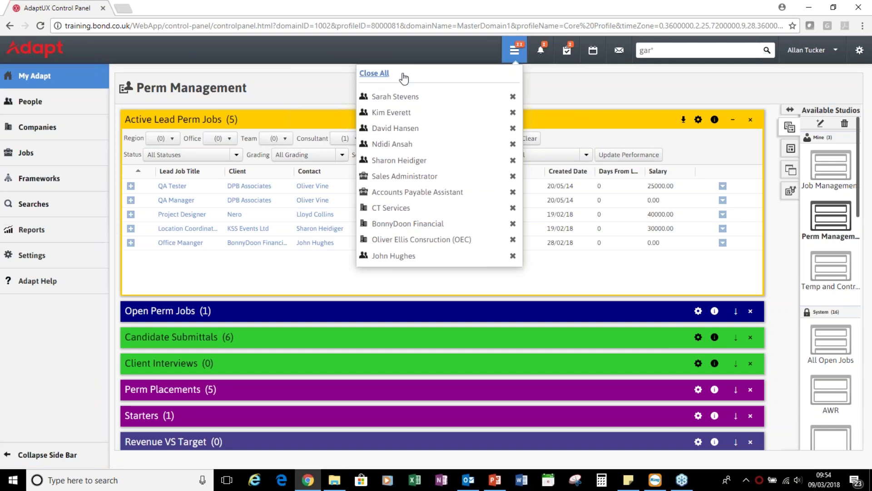
left_click(552, 87)
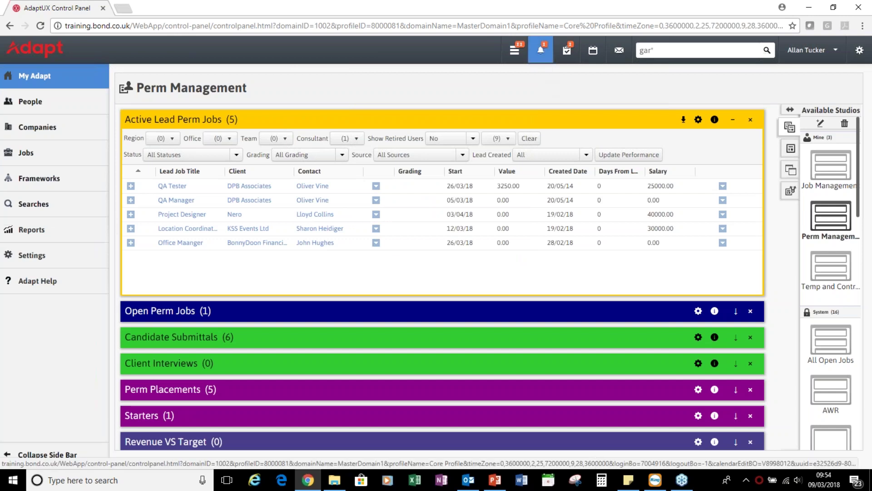
left_click(541, 53)
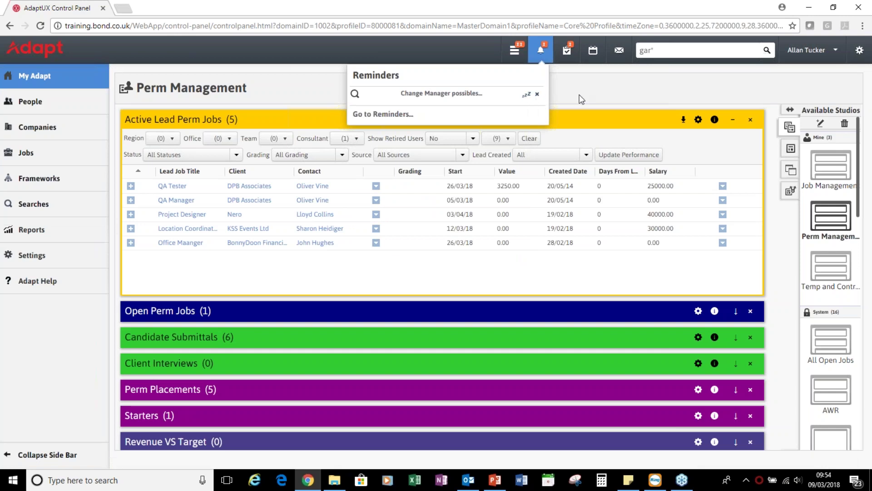
left_click(568, 51)
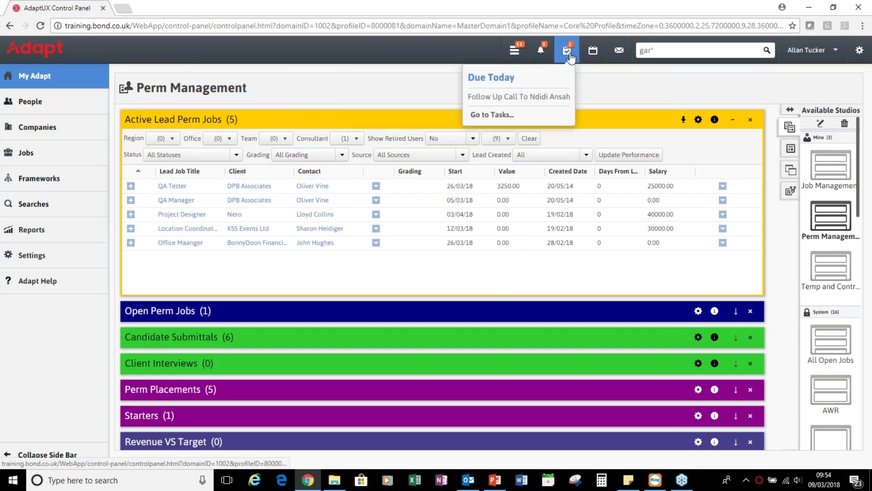
left_click(592, 94)
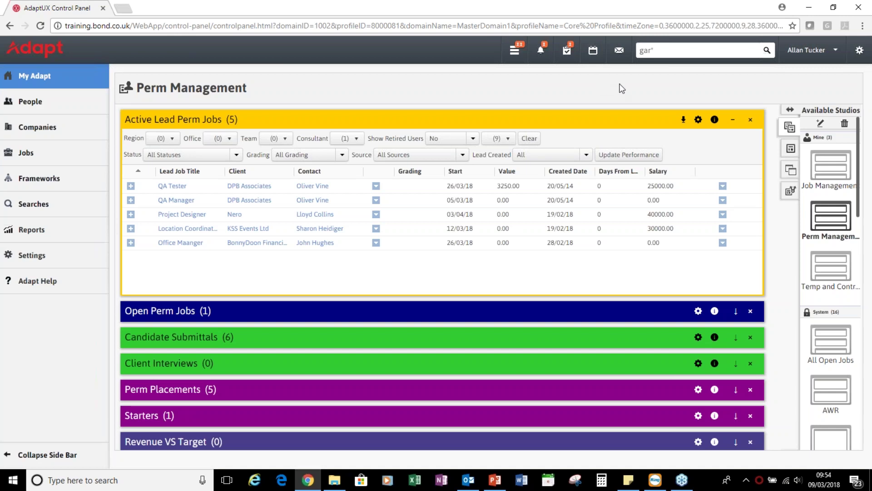
left_click(663, 50)
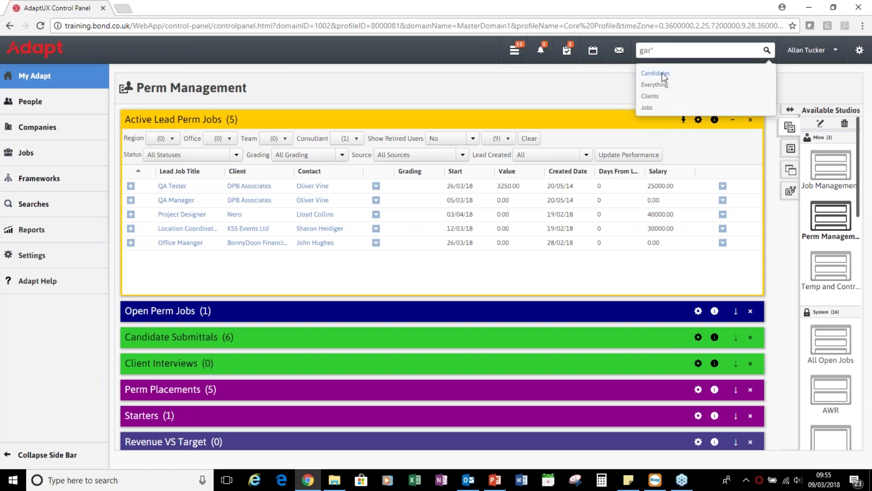
key("Return")
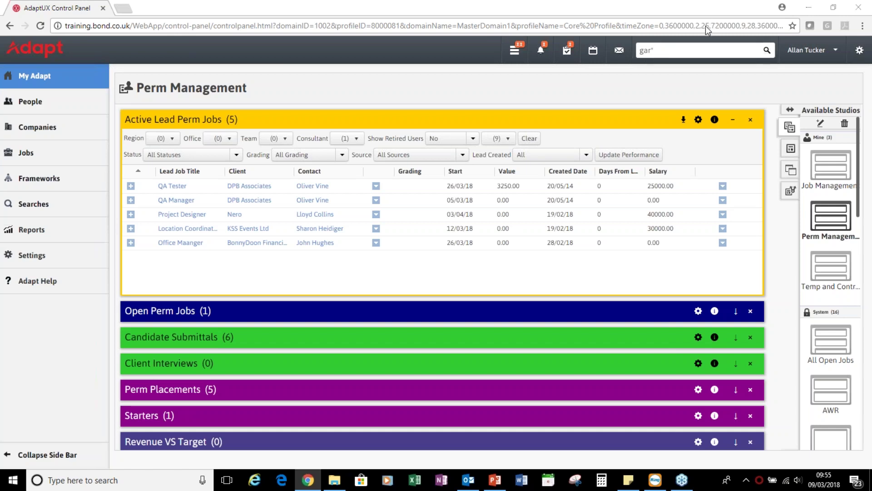
key("Return")
key("Return")
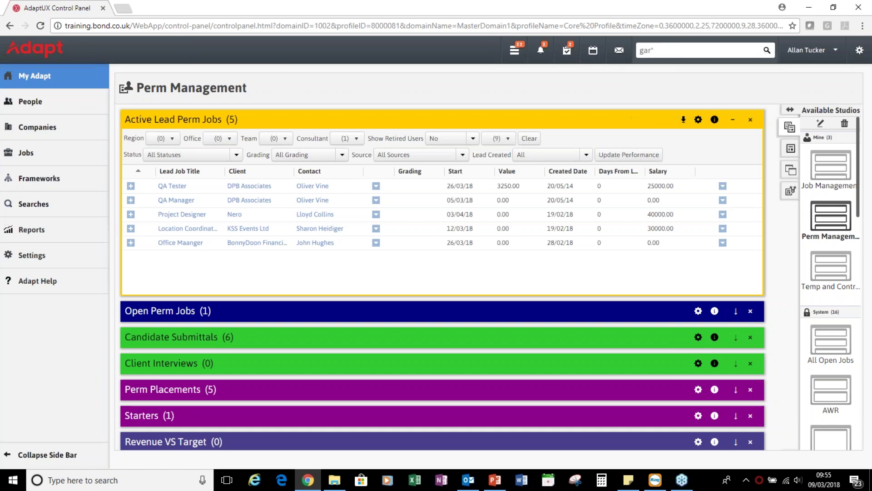
left_click(767, 51)
key("Return")
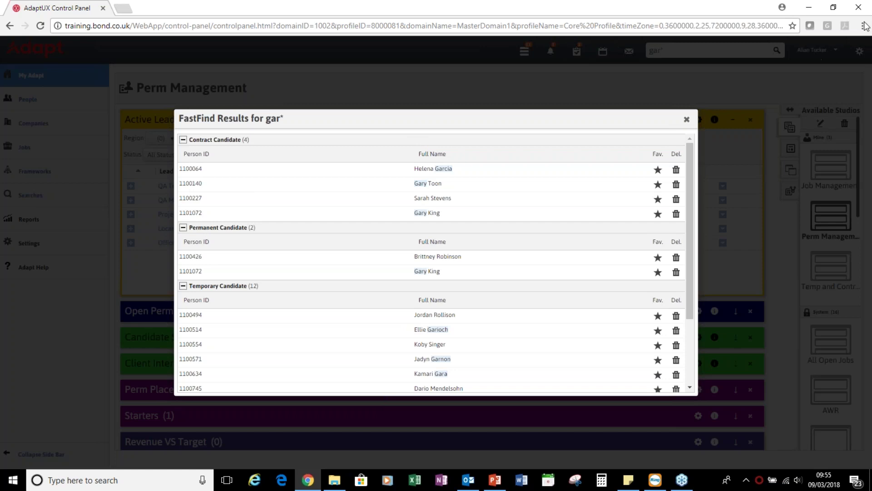
left_click(752, 115)
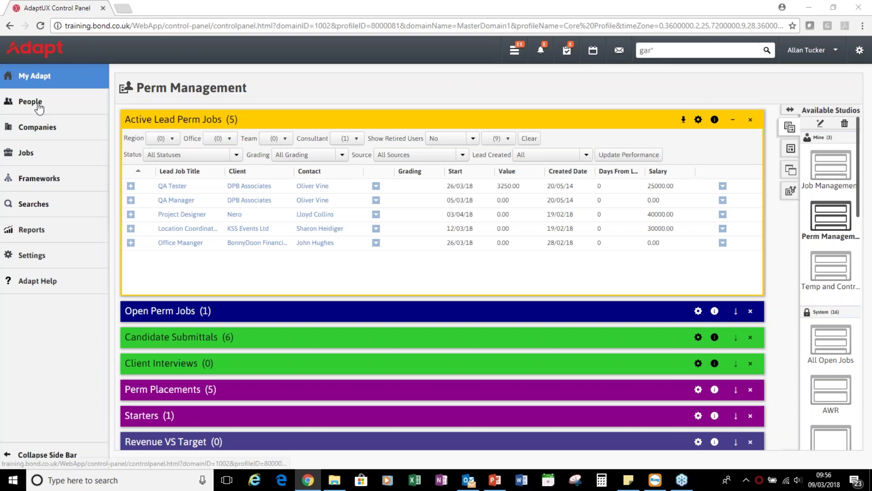
Go to People Home and limit the person search to permanent candidates.
mouse_move(39, 129)
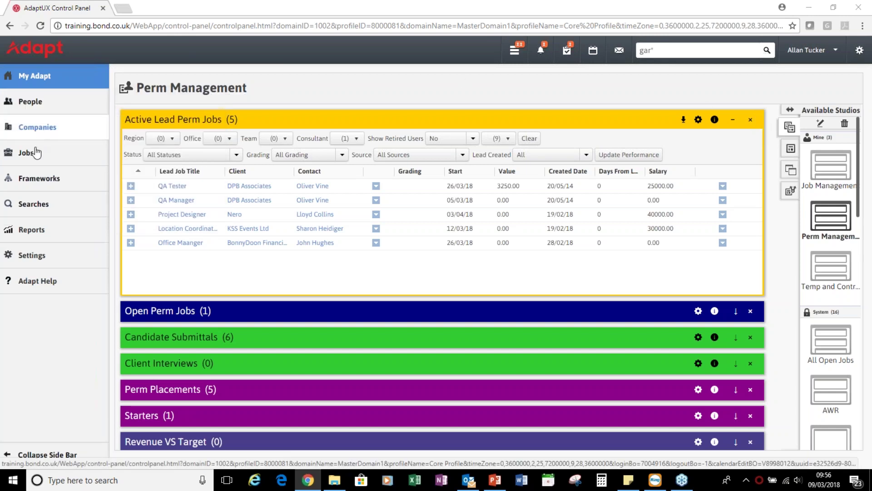
mouse_move(35, 179)
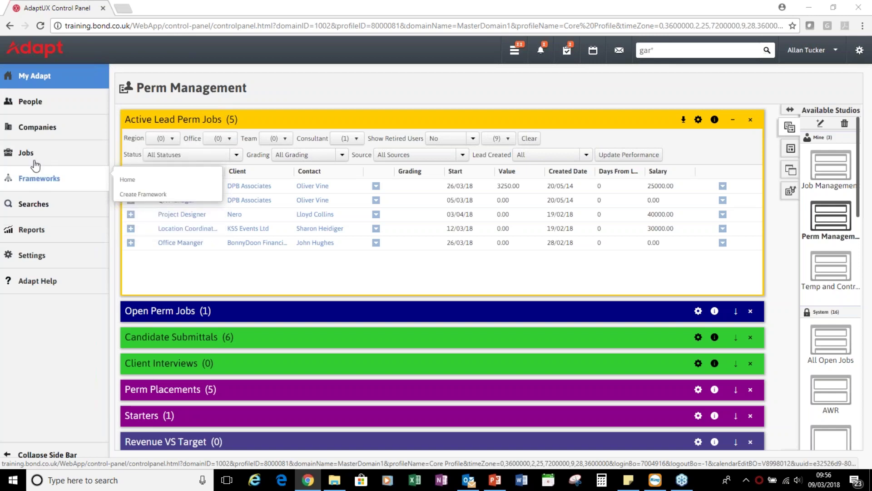
mouse_move(39, 107)
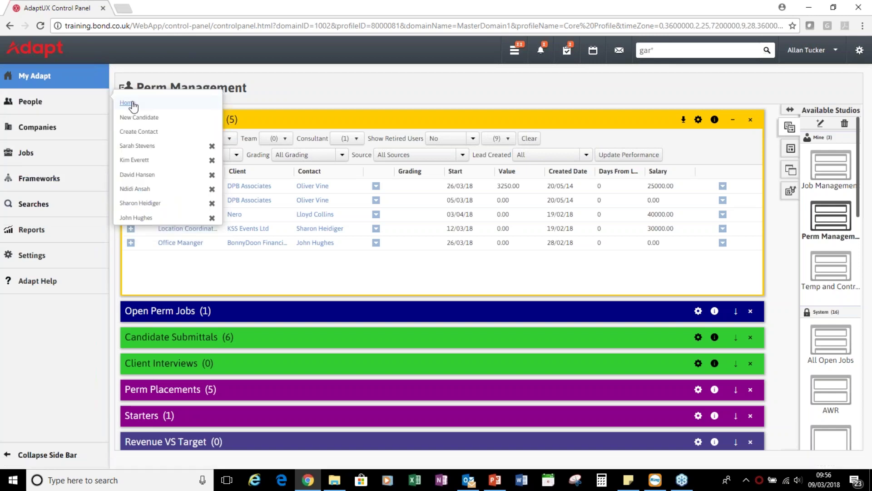
left_click(127, 102)
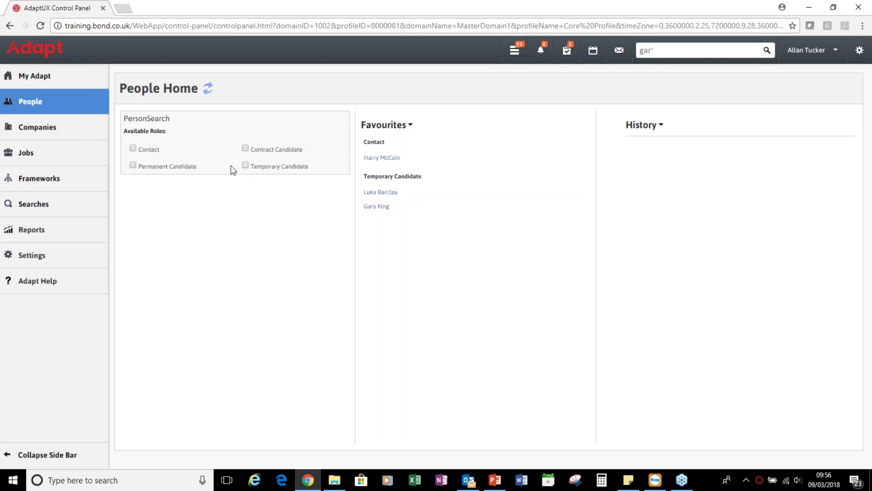
left_click(132, 164)
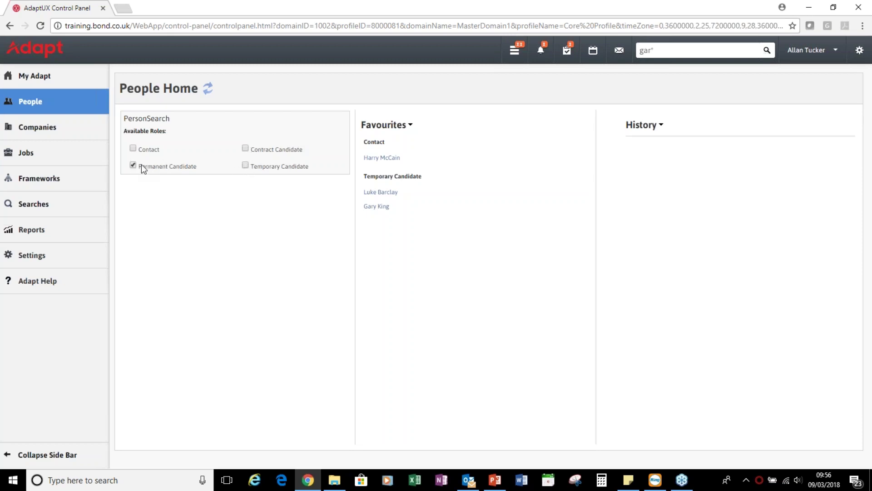
left_click(241, 166)
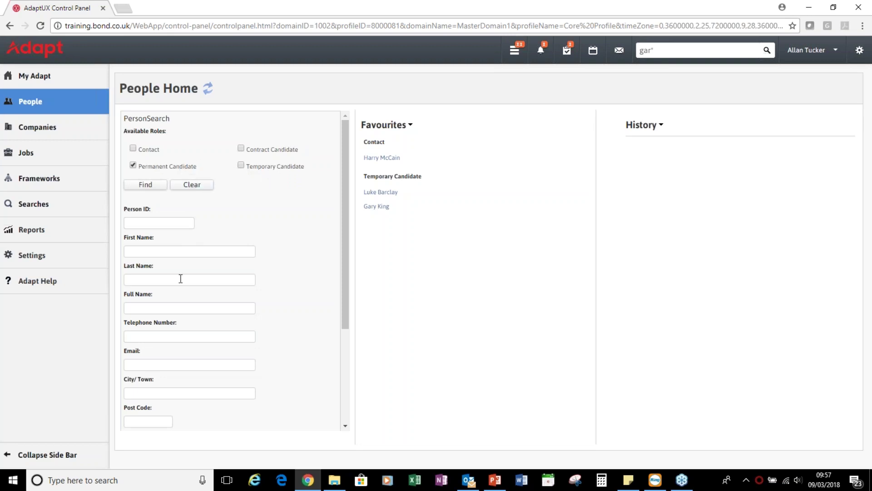
Search permanent candidates by full name 'gar'.
left_click(180, 308)
type("gar")
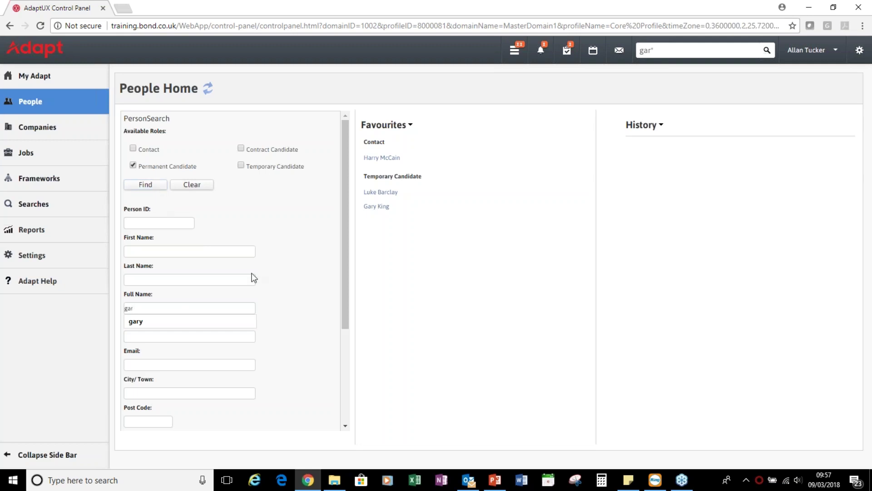
key("Escape")
scroll(232, 271, "down", 3)
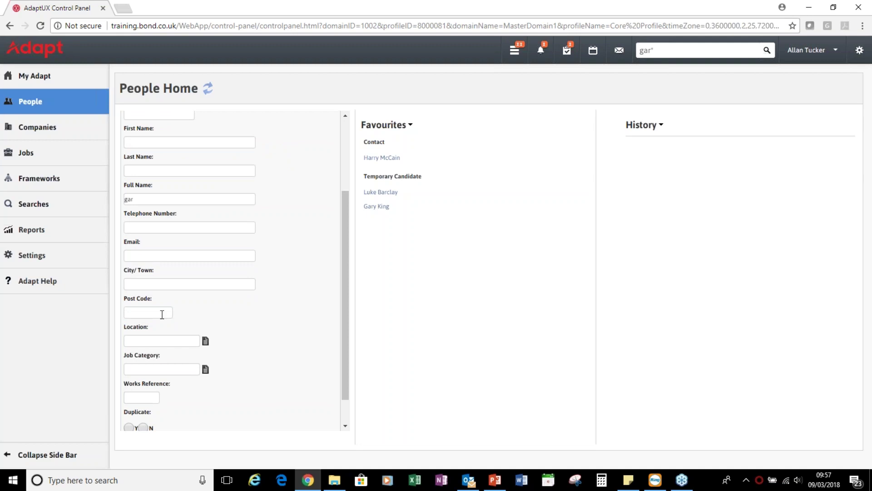
scroll(162, 314, "down", 1)
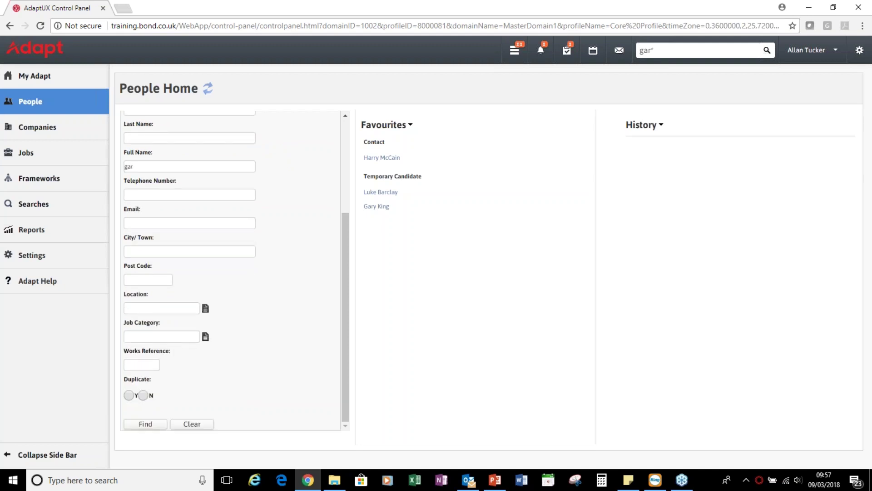
scroll(162, 248, "up", 4)
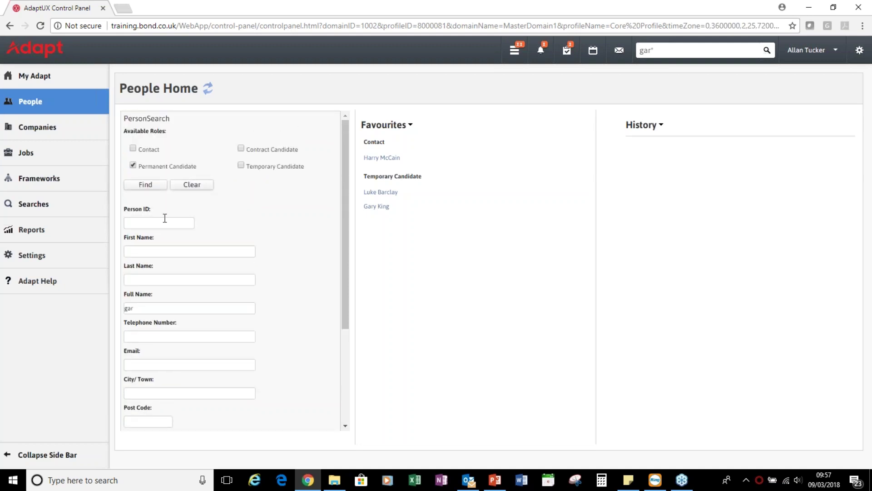
left_click(161, 186)
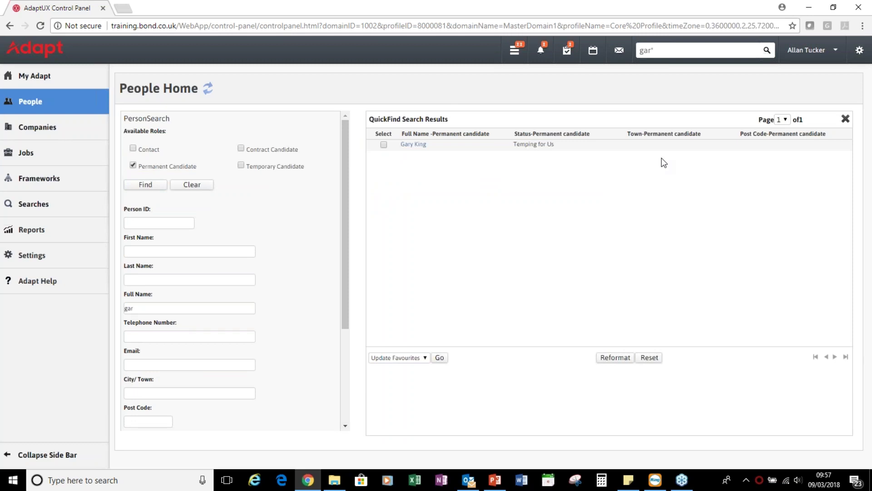
Add Minimum Salary Required as the second result column, drop Status, and apply the layout.
left_click(615, 358)
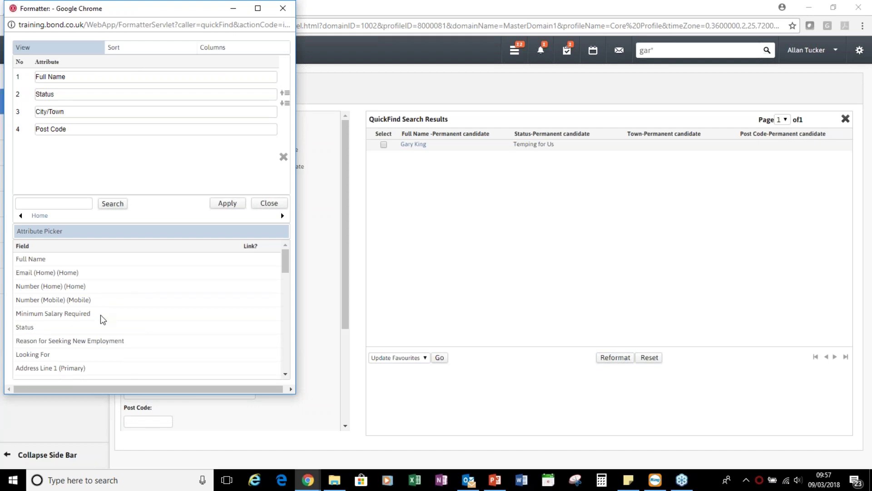
double_click(82, 313)
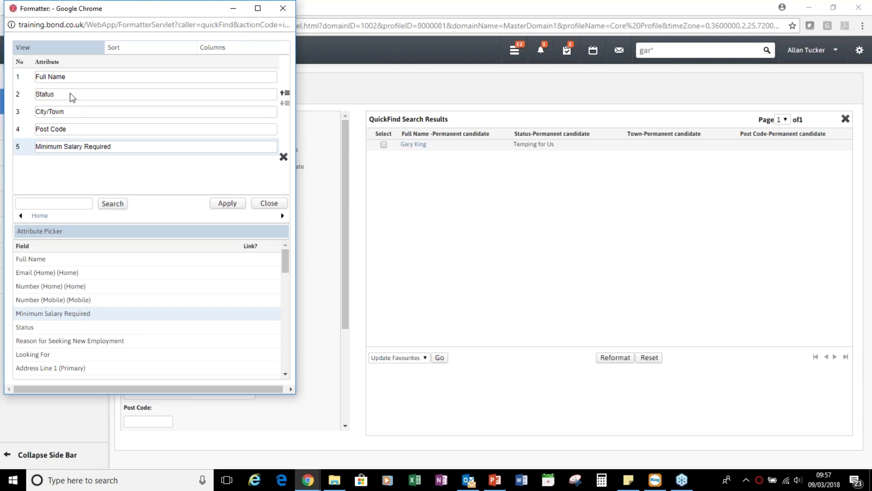
left_click(146, 96)
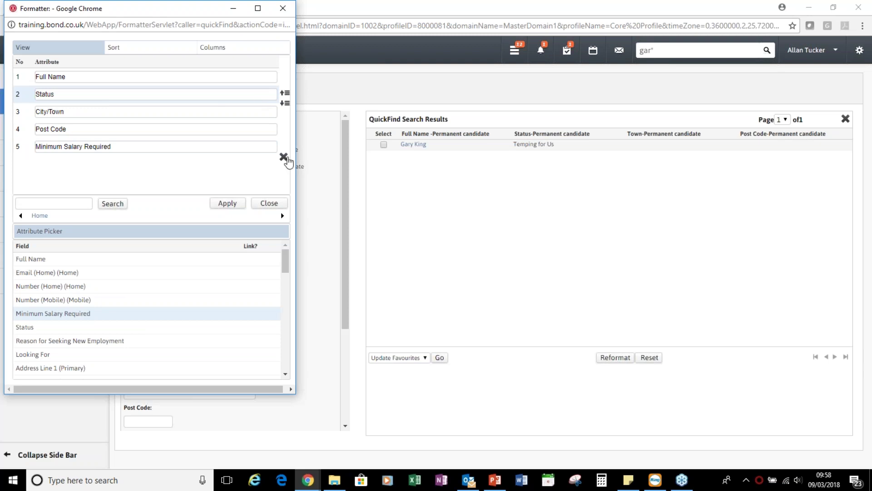
left_click(283, 157)
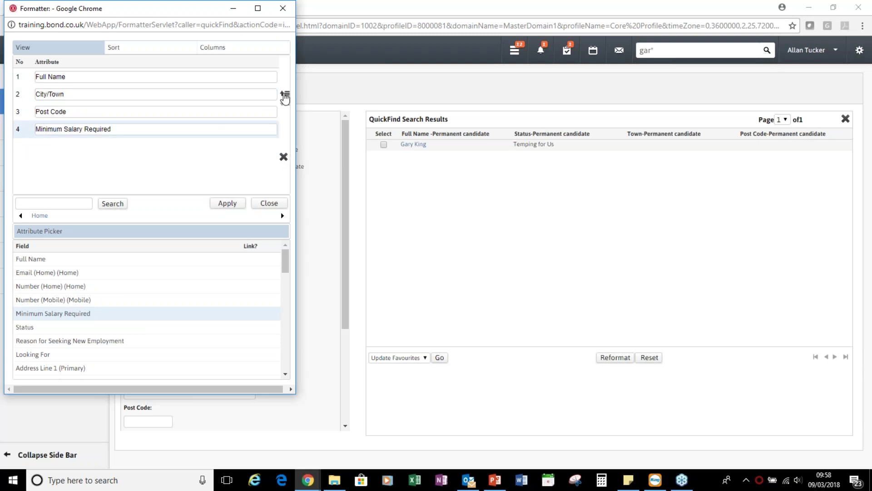
left_click(285, 93)
left_click(285, 92)
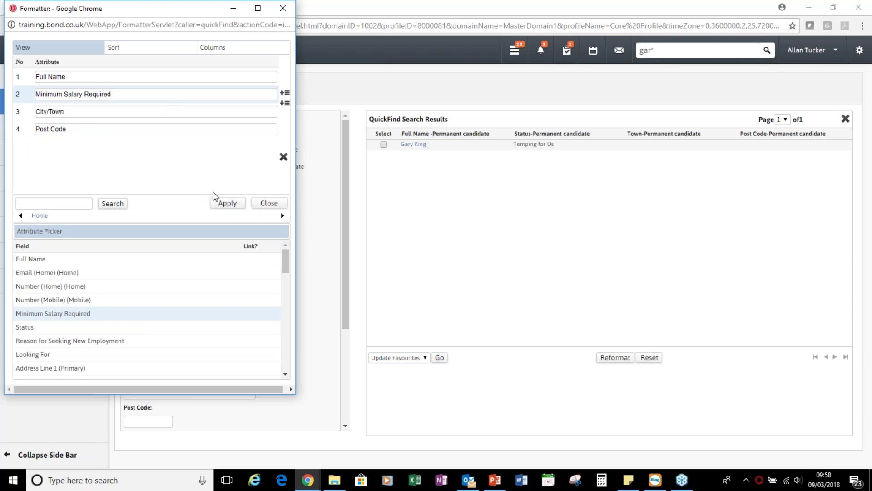
left_click(226, 211)
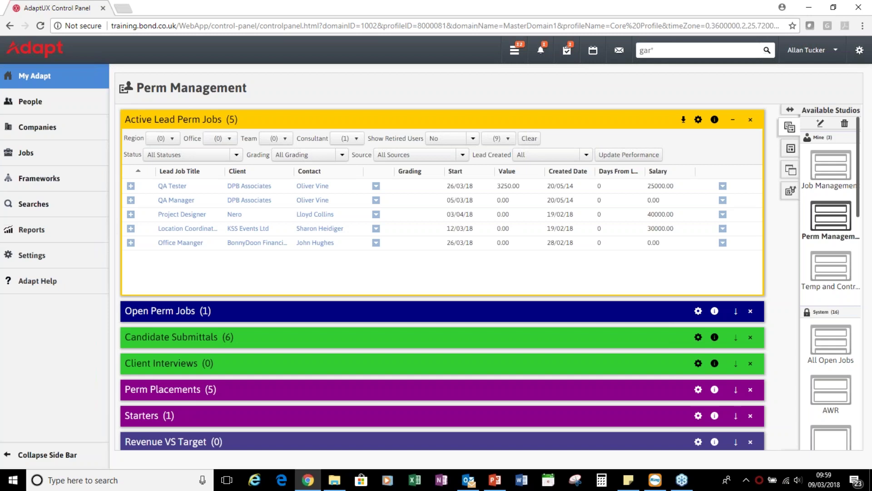
Collapse the Active Lead Perm Jobs widget and browse the Available Studios list.
left_click(34, 76)
left_click(733, 120)
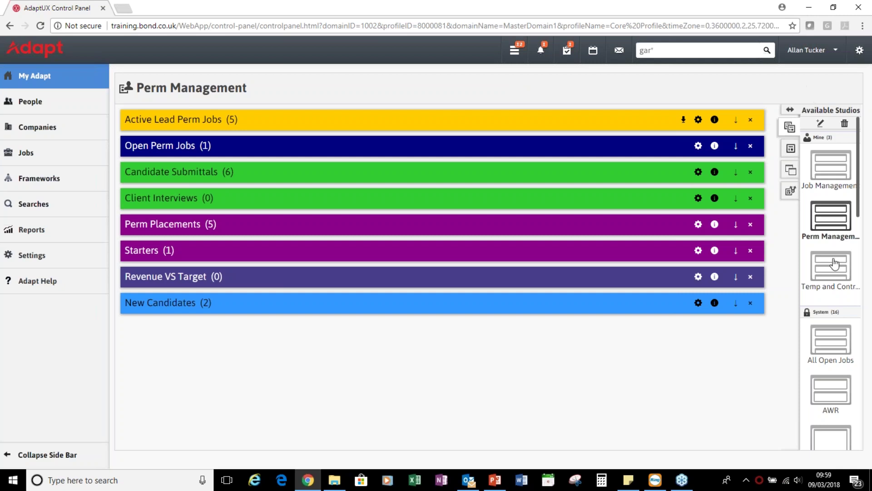
scroll(833, 318, "down", 4)
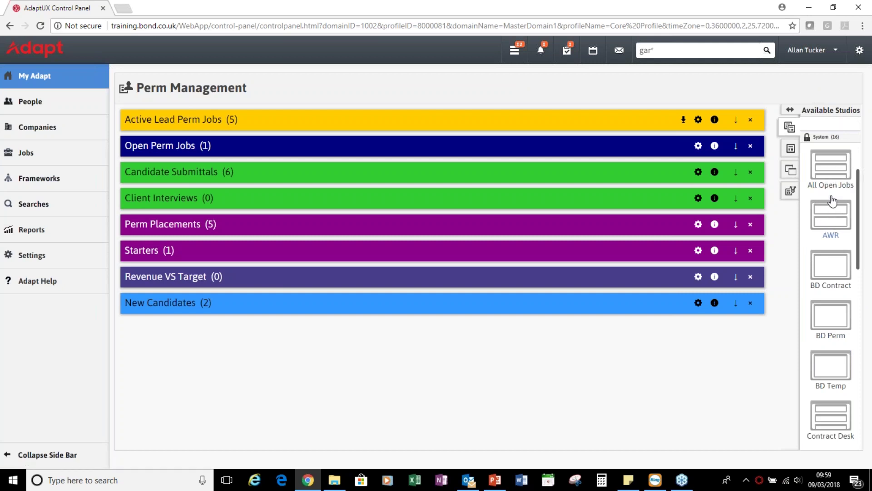
scroll(832, 201, "down", 1)
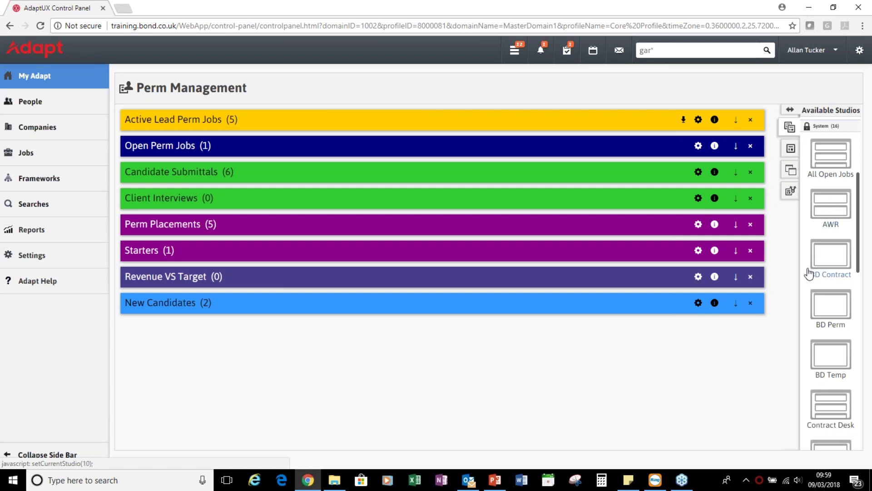
scroll(830, 390, "down", 5)
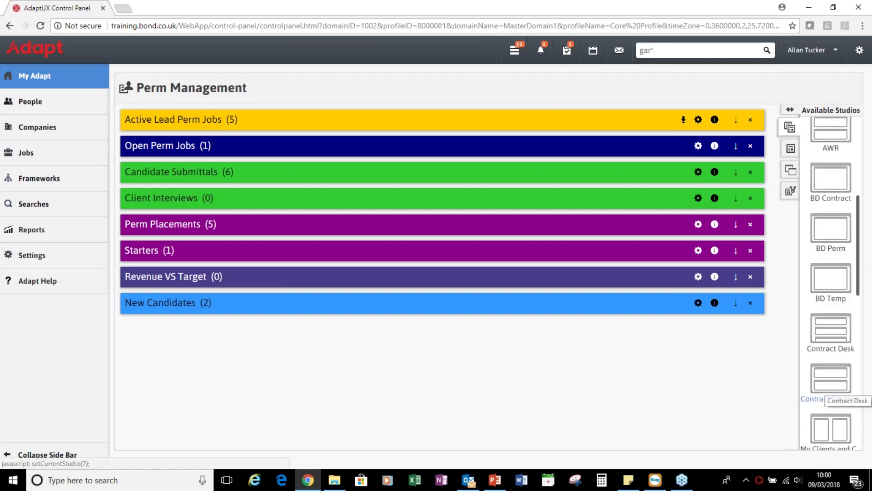
scroll(831, 390, "down", 1)
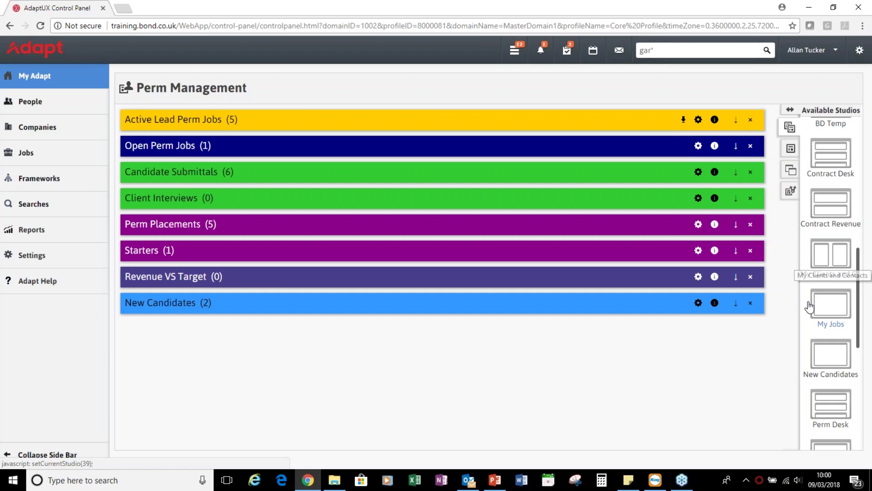
scroll(807, 314, "down", 3)
scroll(806, 312, "down", 2)
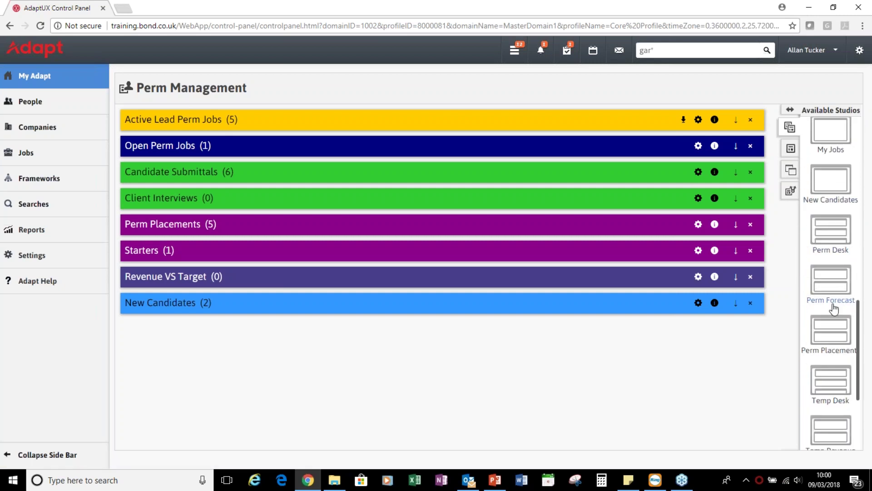
scroll(831, 308, "down", 2)
scroll(831, 314, "down", 1)
scroll(831, 314, "up", 10)
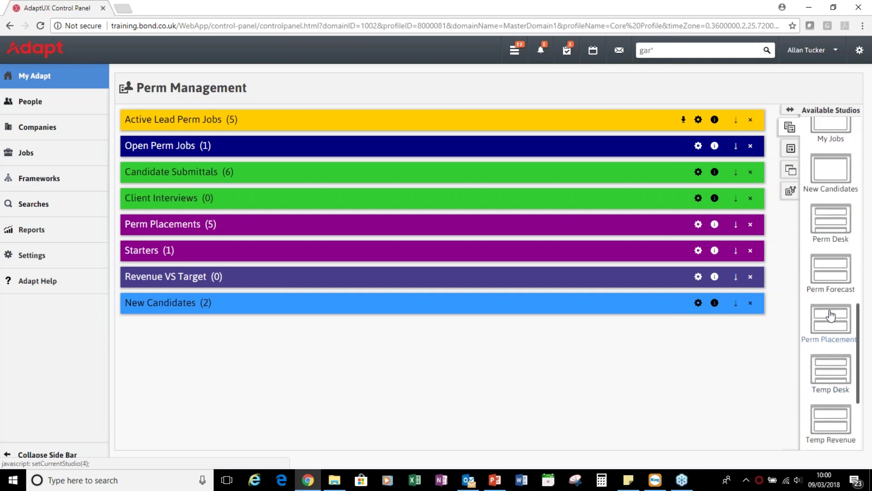
scroll(831, 281, "up", 5)
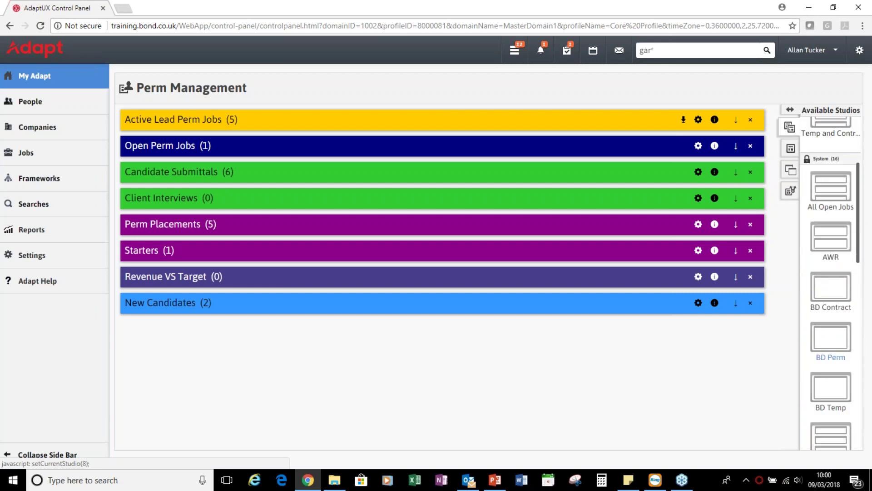
Open All Open Jobs, then expand and re-collapse the Open Contract and Open Temp Jobs panels.
left_click(827, 209)
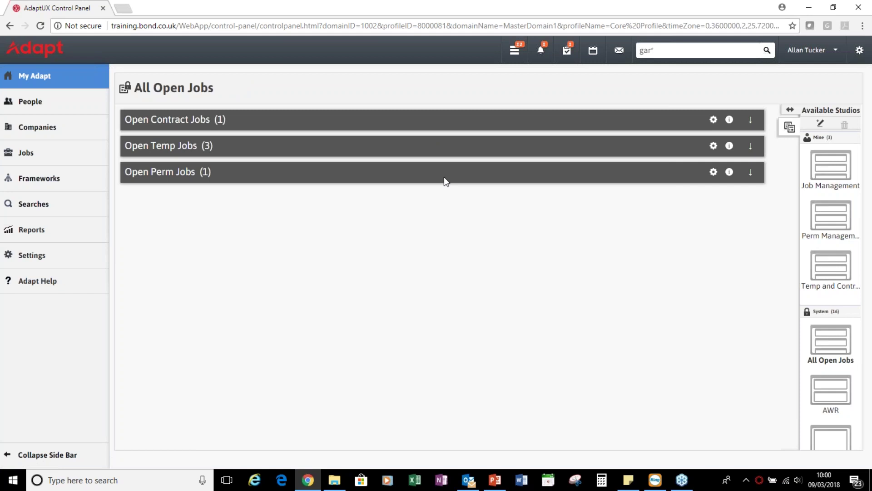
left_click(750, 120)
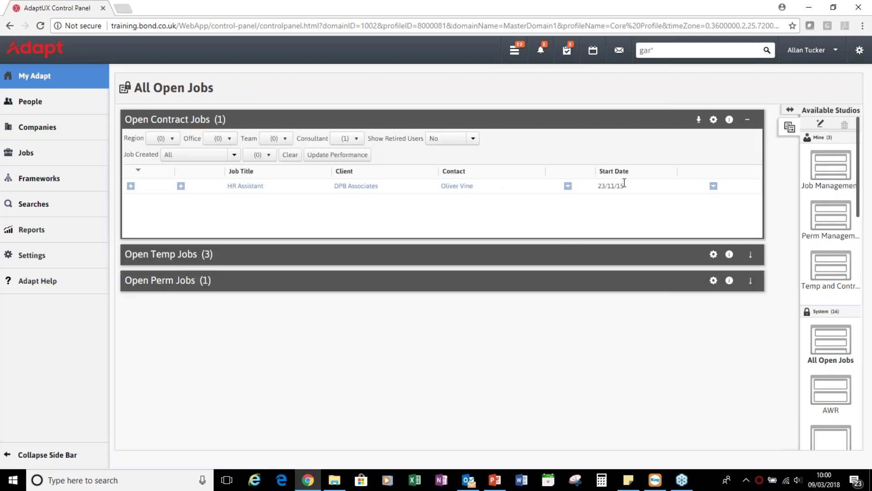
left_click(747, 120)
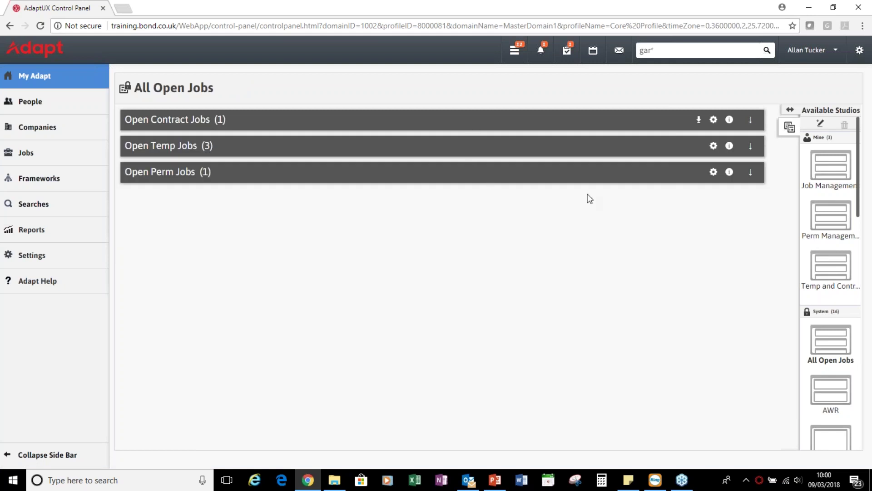
left_click(751, 146)
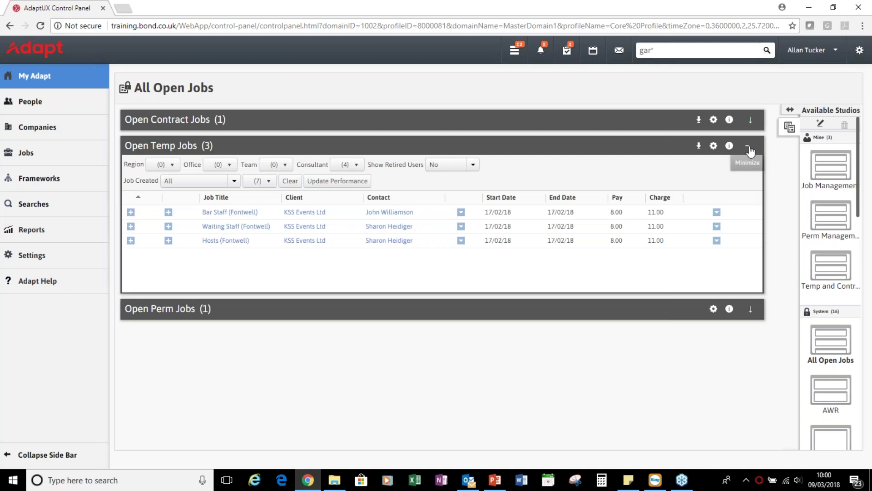
left_click(749, 146)
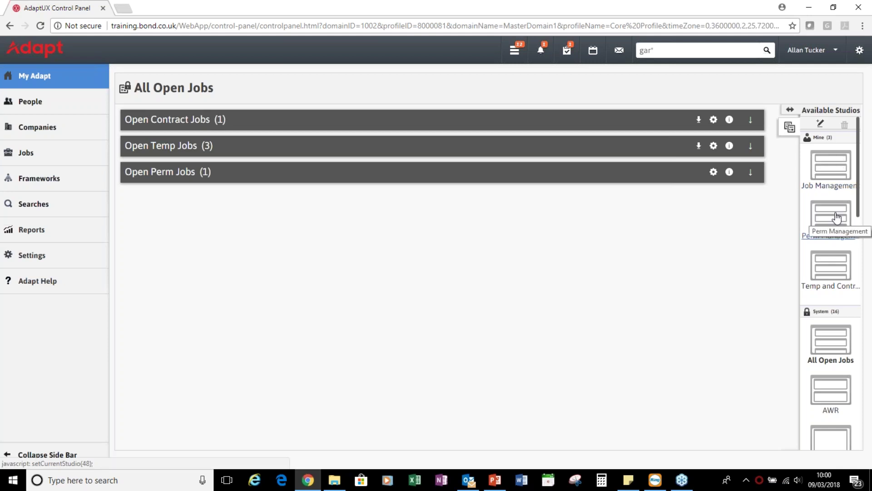
Return to the Perm Management studio under Mine.
left_click(838, 218)
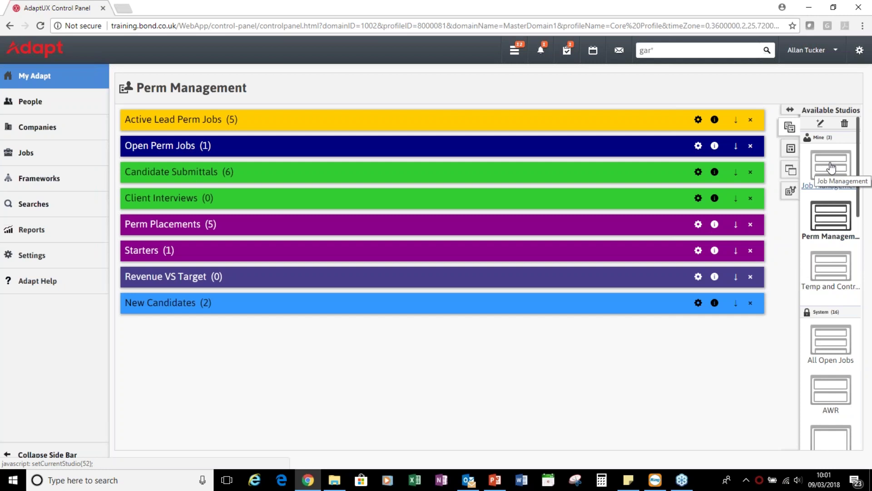
Create a new studio and retitle it 'Temp Studio'.
left_click(821, 124)
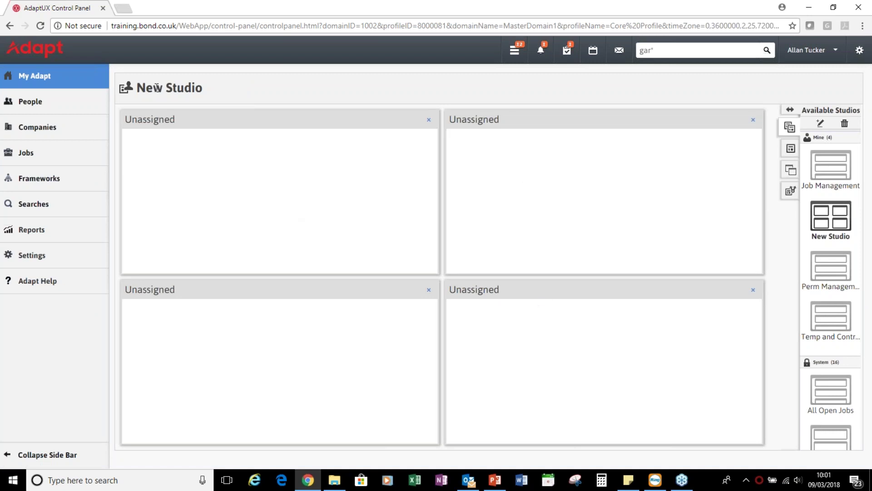
double_click(157, 88)
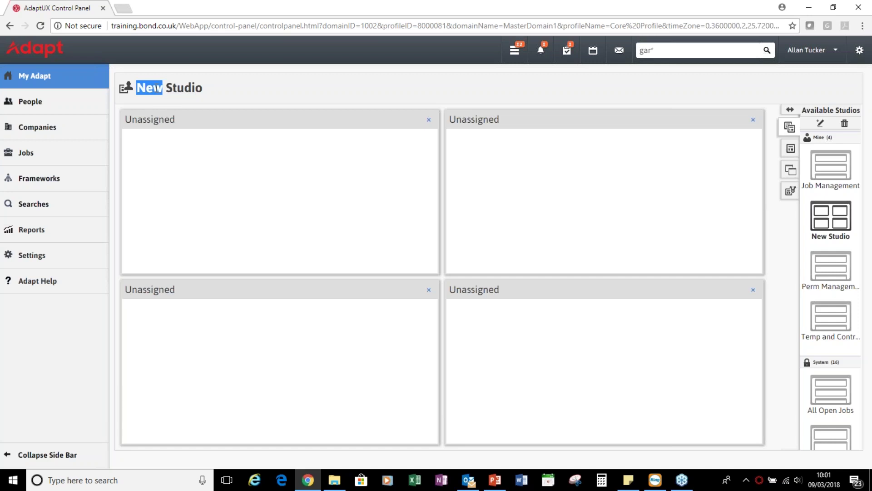
type("Temp")
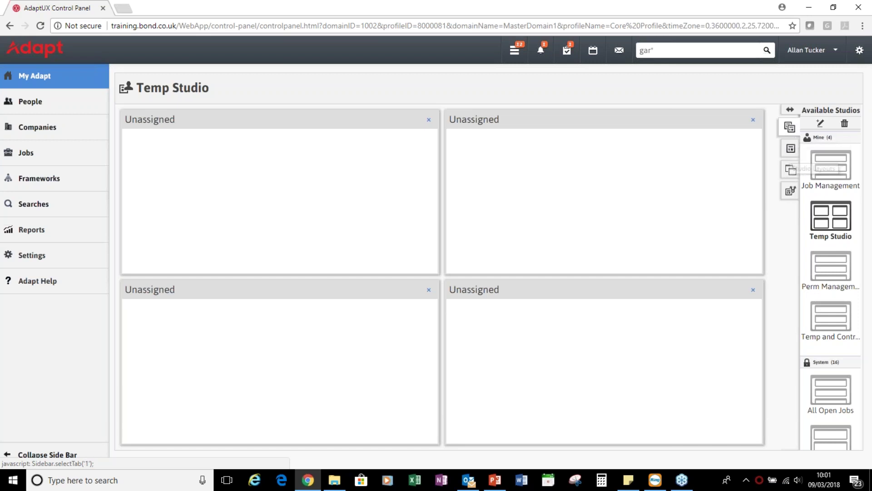
Switch Temp Studio to the stacked three-row full-width layout.
left_click(791, 148)
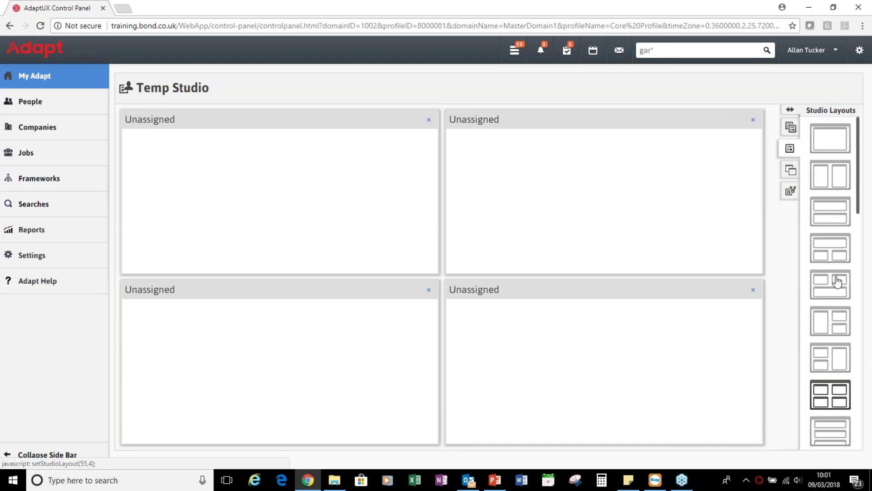
scroll(836, 281, "down", 1)
scroll(836, 282, "down", 3)
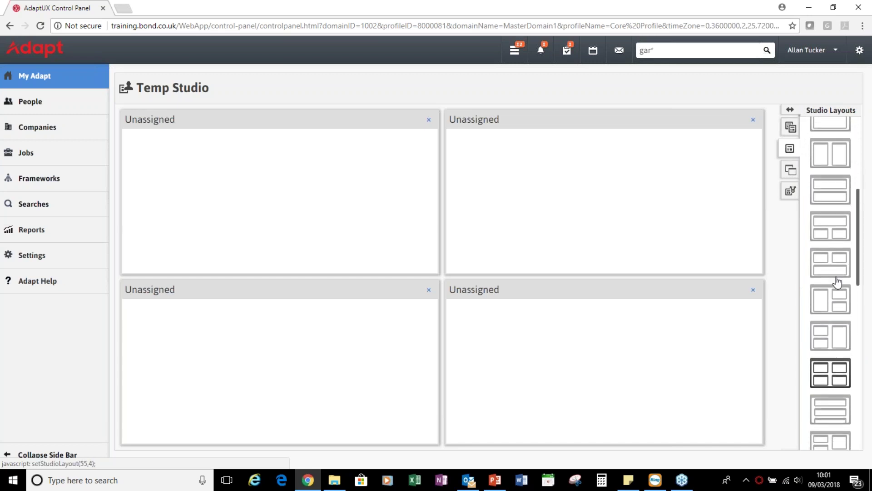
left_click(838, 406)
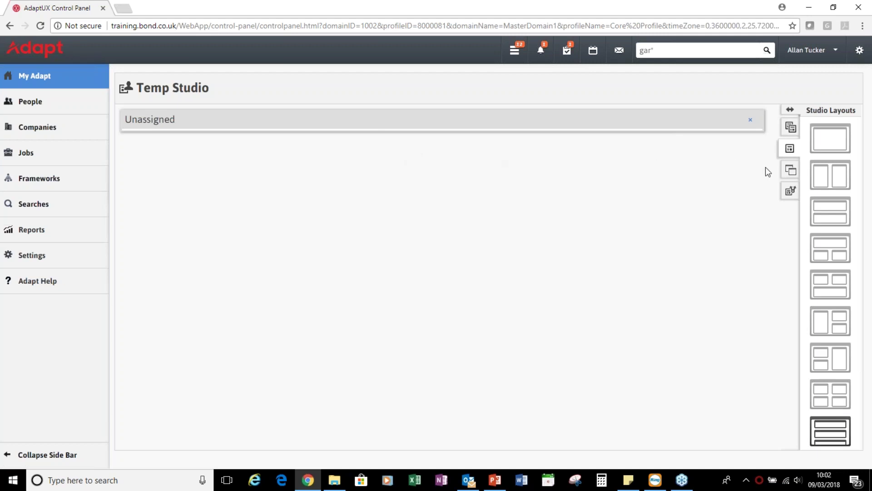
Drag the Open Temp Jobs widget from Available Widgets onto the Temp Studio canvas.
left_click(788, 173)
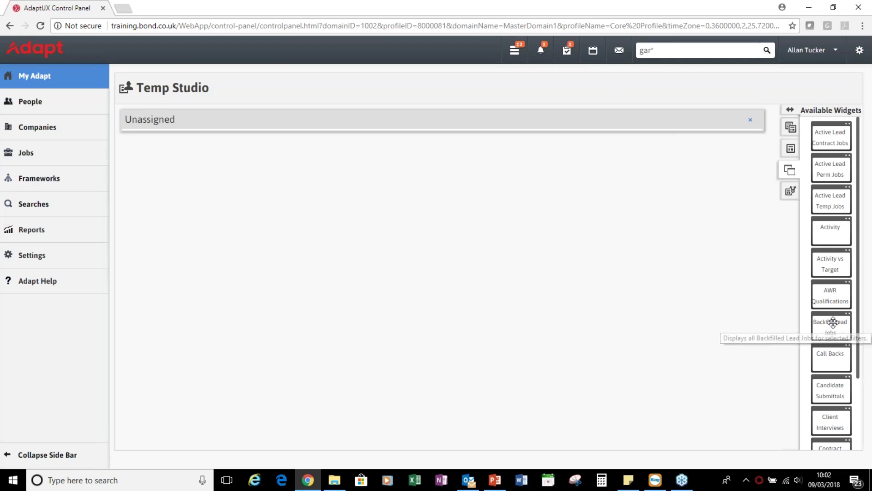
scroll(835, 325, "down", 4)
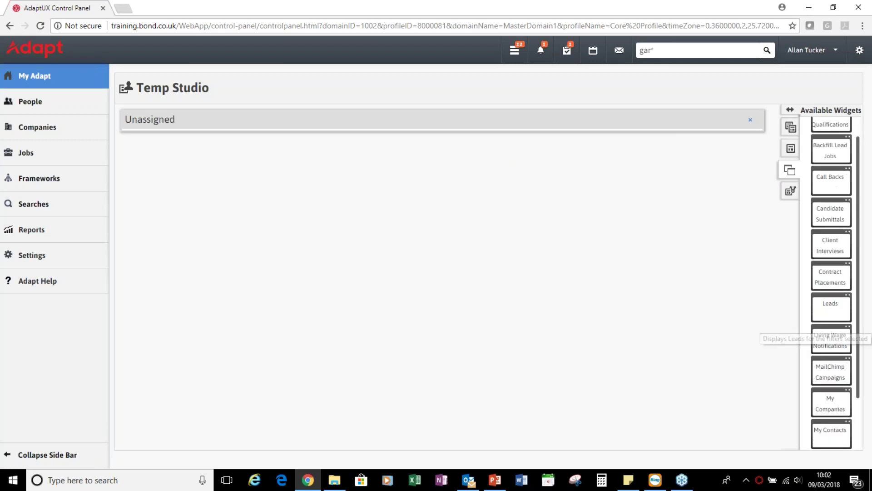
scroll(833, 321, "down", 4)
scroll(833, 321, "down", 1)
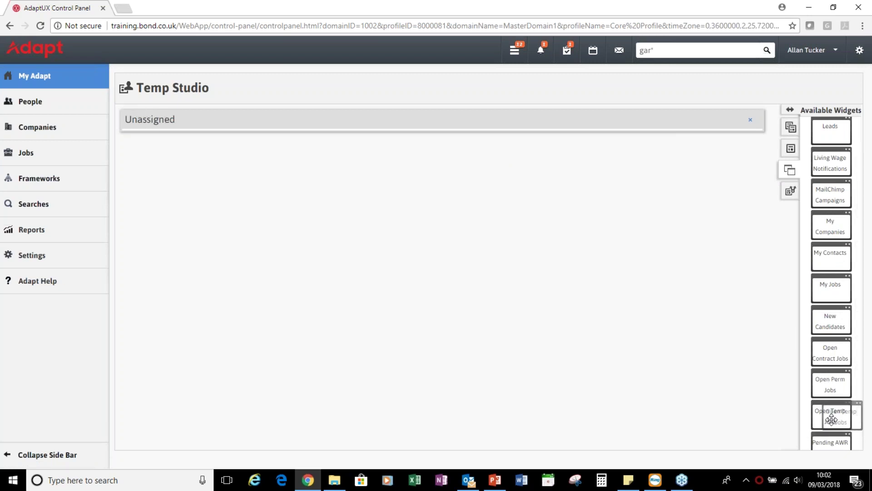
left_click_drag(832, 418, 393, 119)
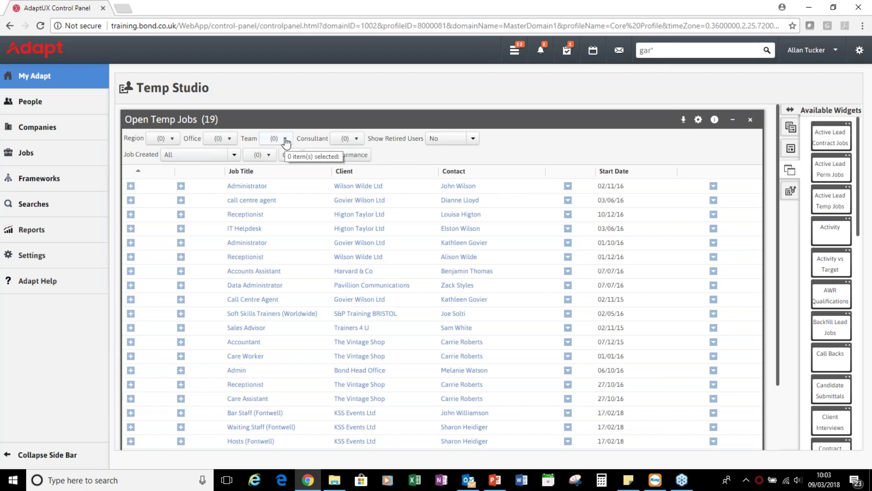
Filter Open Temp Jobs to one consultant, narrowing it to 3 KSS Events Ltd jobs.
left_click(352, 139)
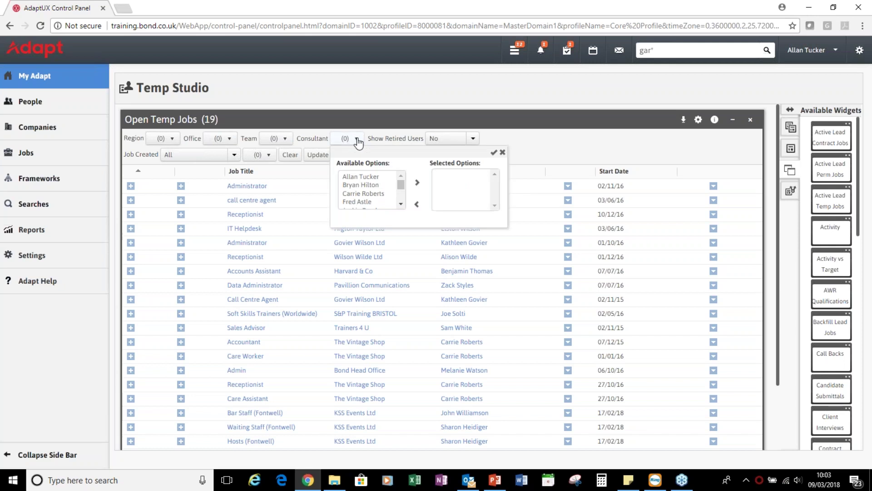
double_click(361, 177)
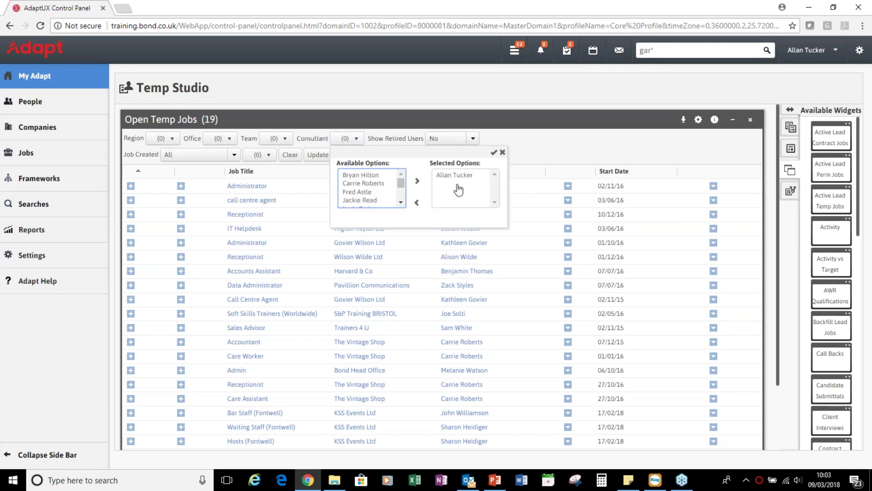
left_click(494, 153)
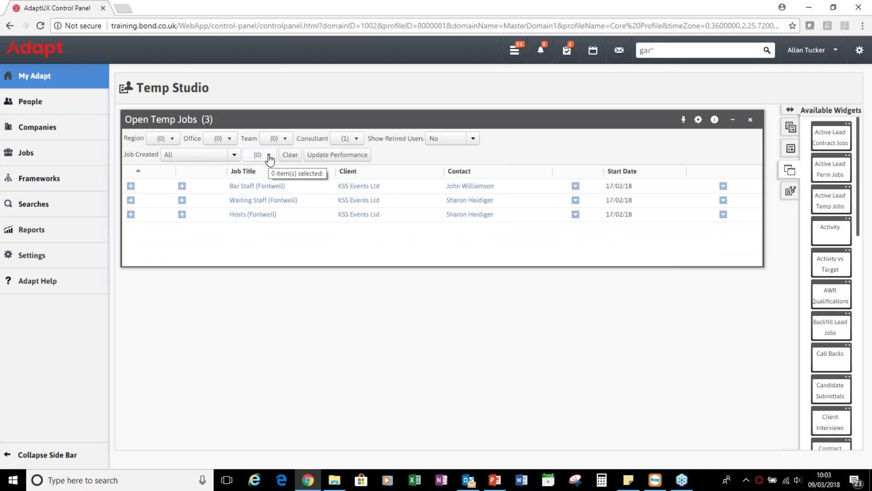
Choose Job Title, Job ID and Client as table columns, removing Contact.
left_click(269, 156)
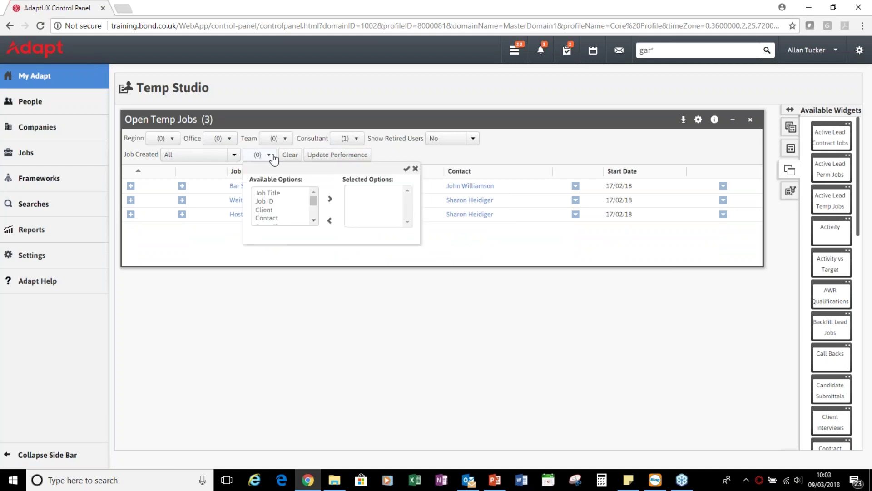
double_click(267, 193)
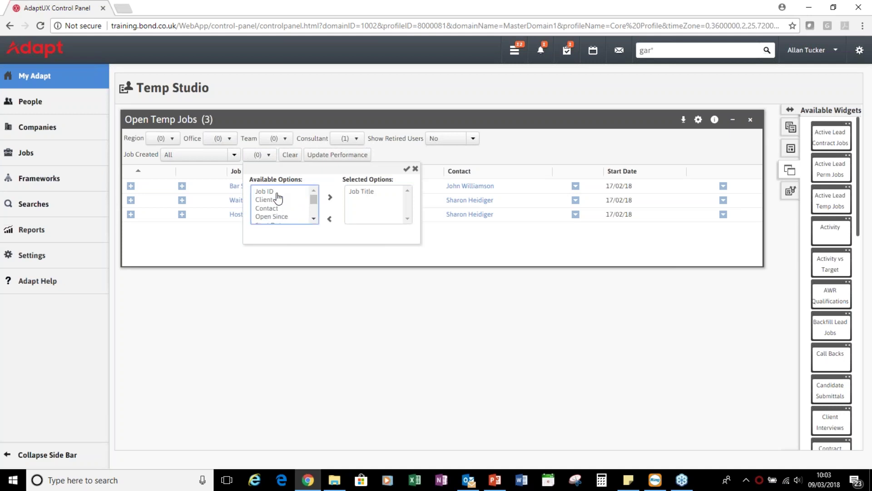
double_click(266, 192)
left_click(265, 193)
double_click(265, 193)
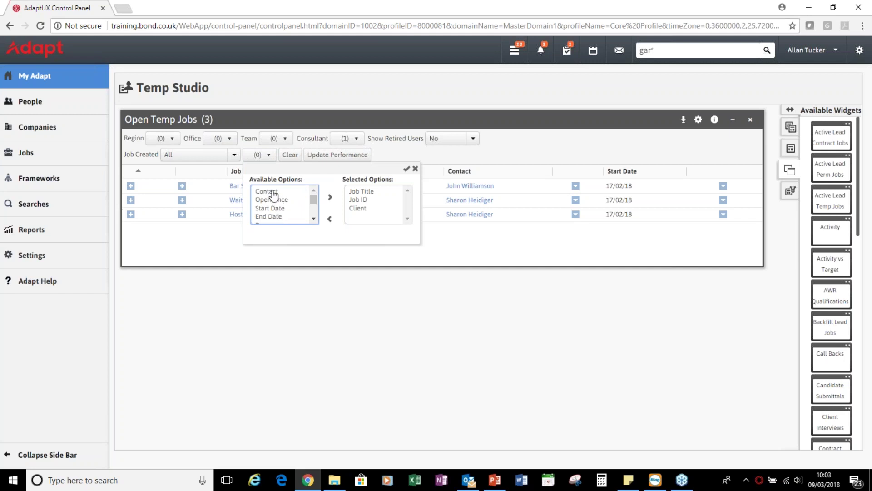
double_click(270, 193)
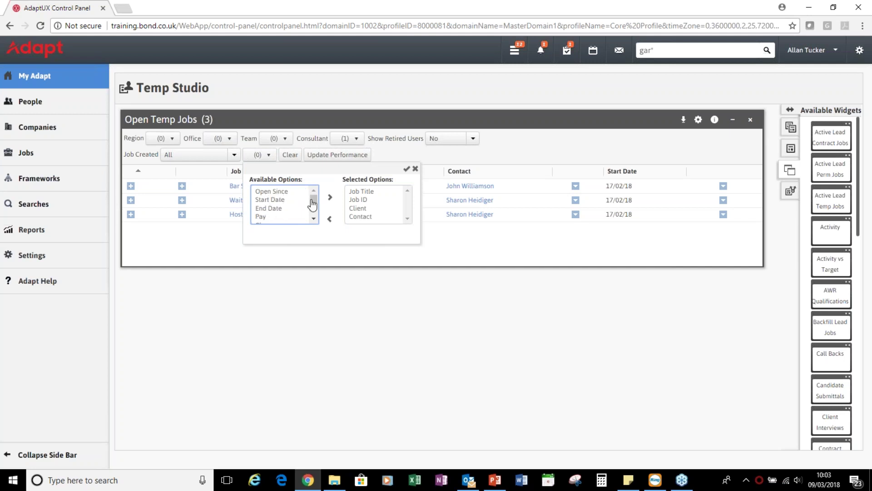
left_click(365, 218)
left_click(329, 219)
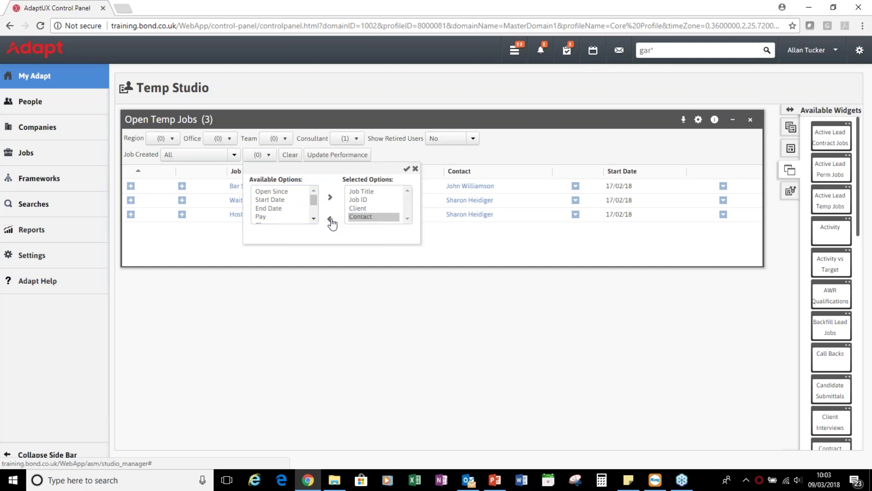
Add Start Date, End Date, Pay and Charge columns, reorder them, and apply to the table.
double_click(279, 201)
double_click(277, 201)
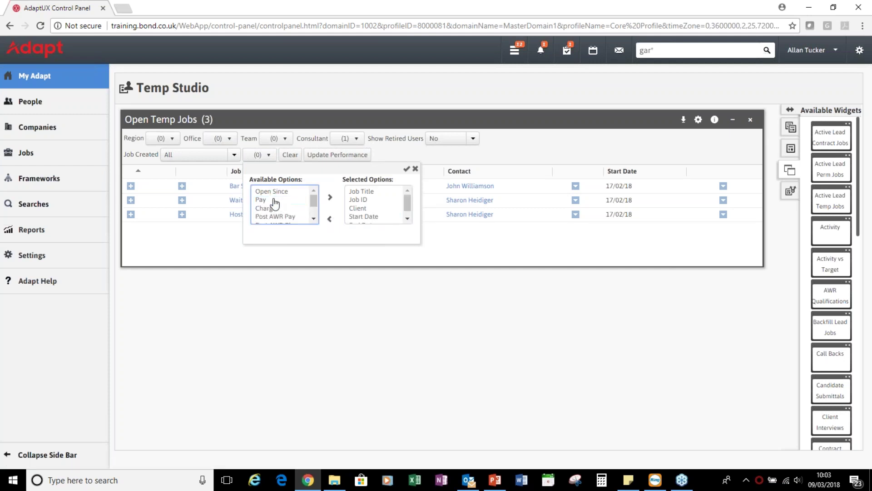
double_click(265, 201)
double_click(270, 201)
left_click(313, 219)
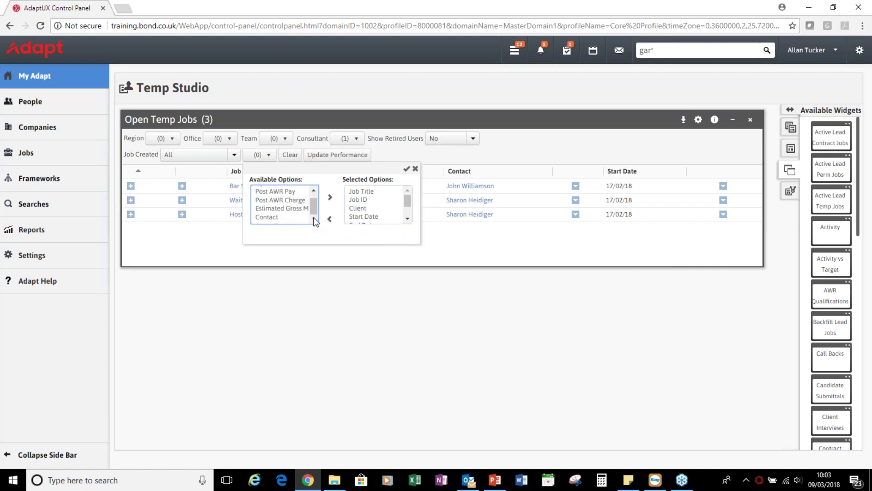
left_click_drag(315, 214, 313, 199)
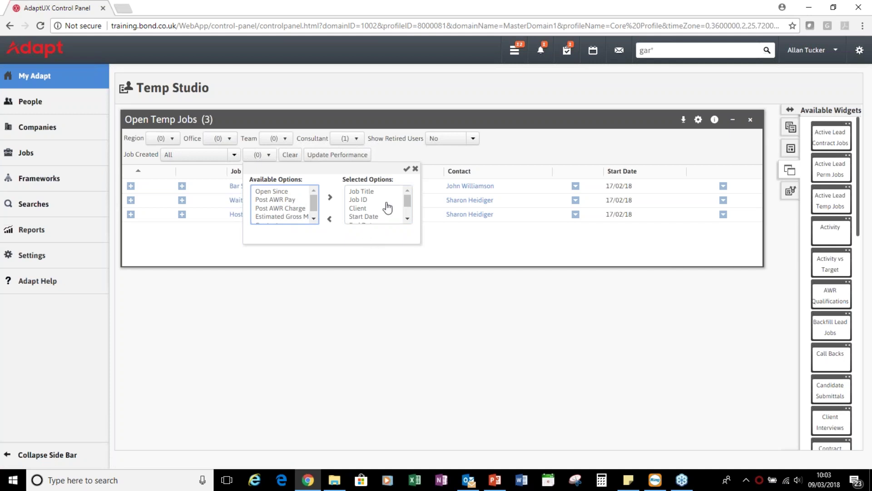
left_click(407, 169)
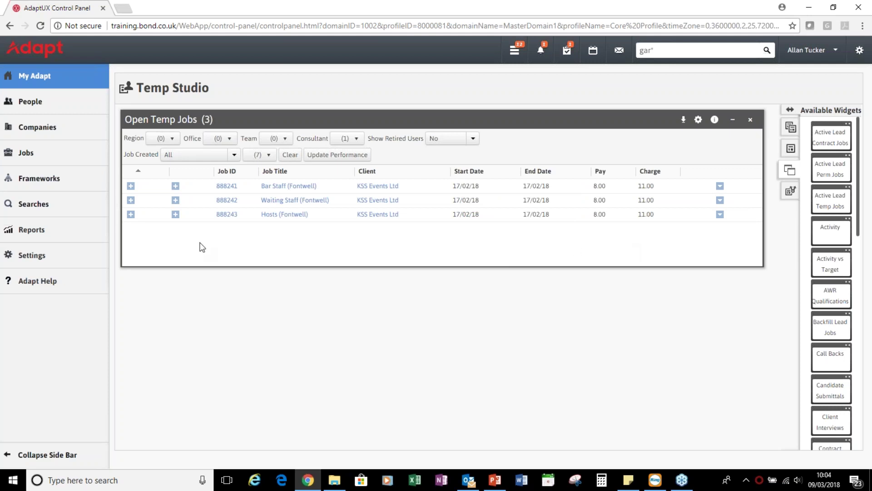
left_click(131, 186)
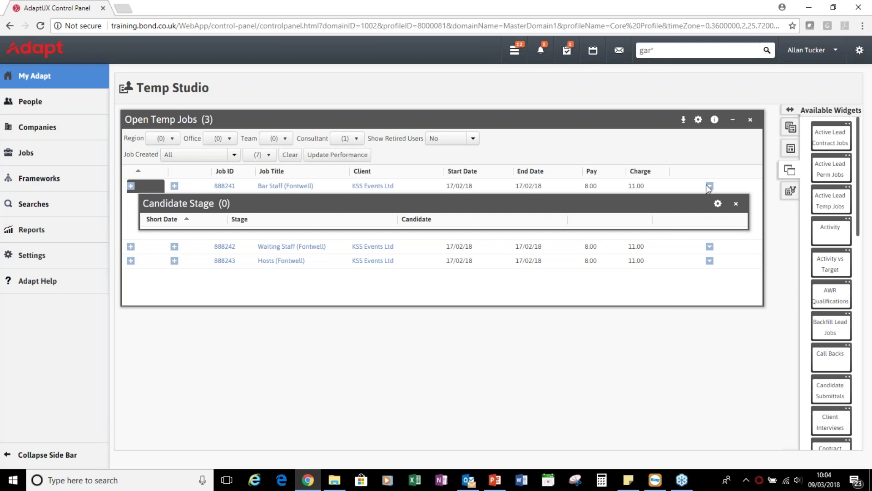
left_click(736, 206)
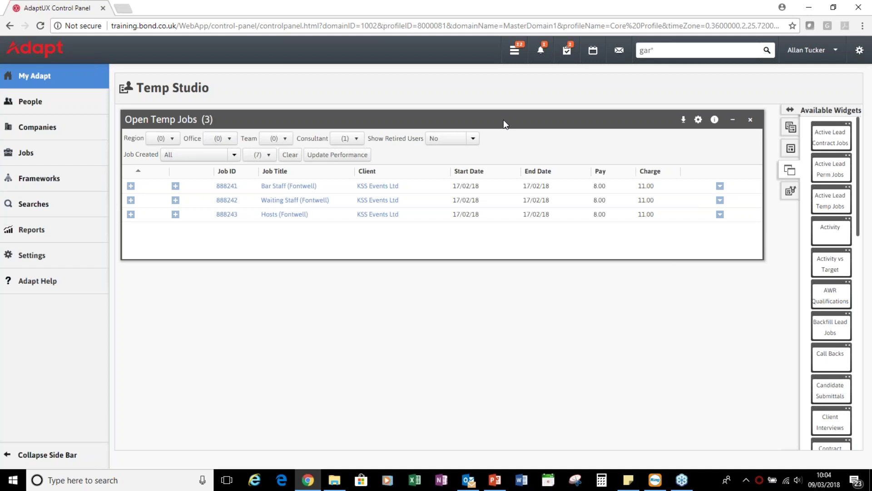
left_click(720, 186)
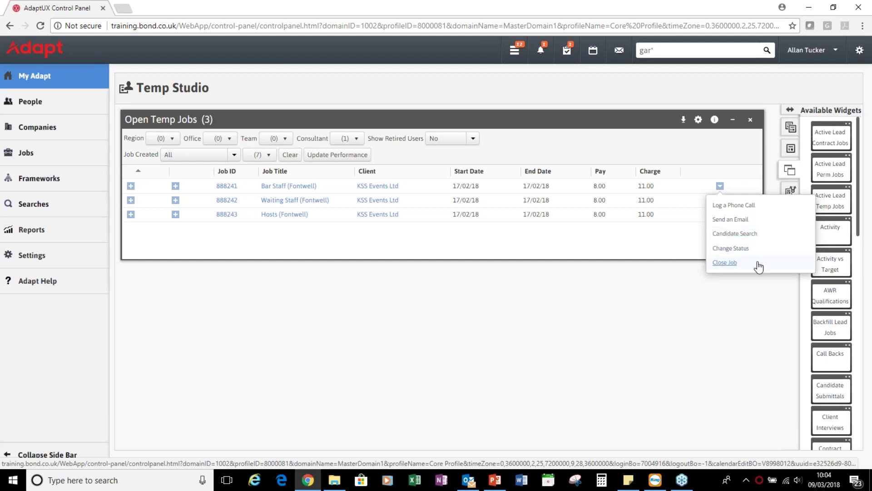
left_click(707, 154)
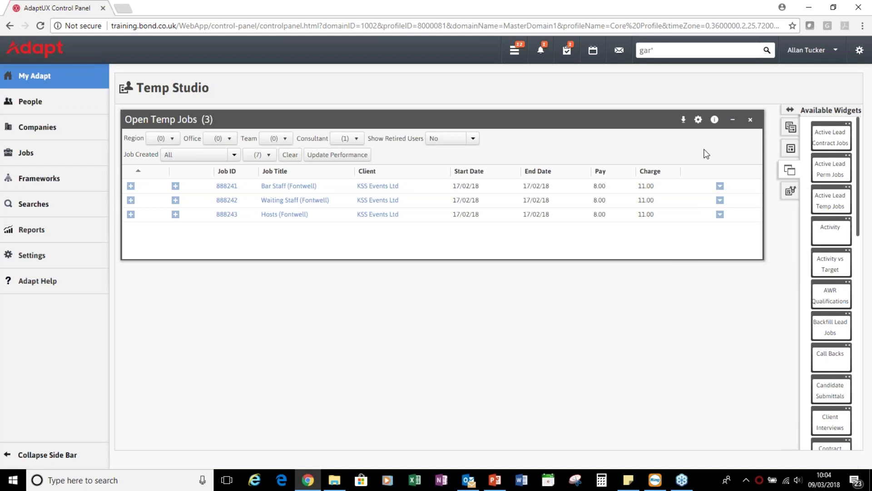
Recolour Open Temp Jobs with a navy #000080 border and caption and yellow #FFFF00 caption text.
left_click(699, 120)
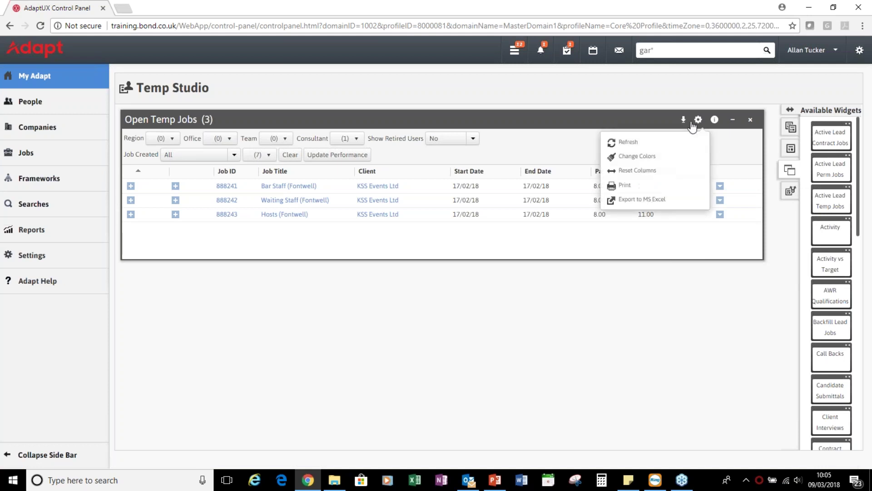
left_click(647, 160)
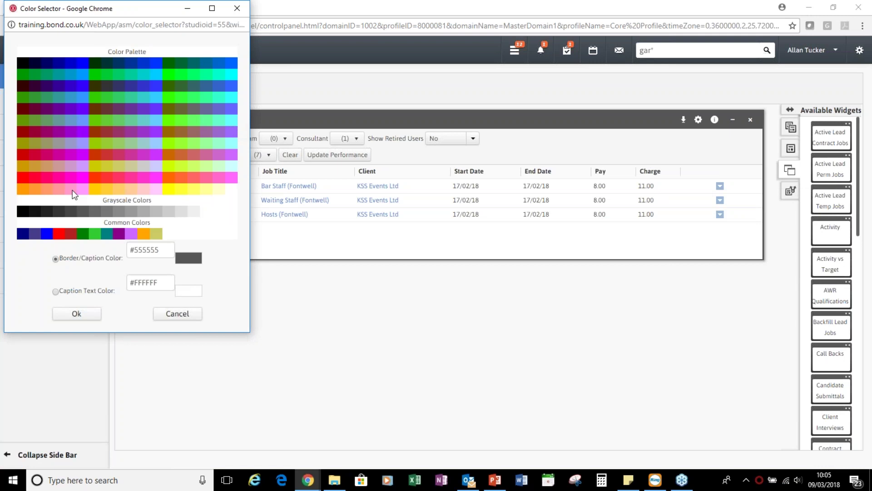
left_click(23, 235)
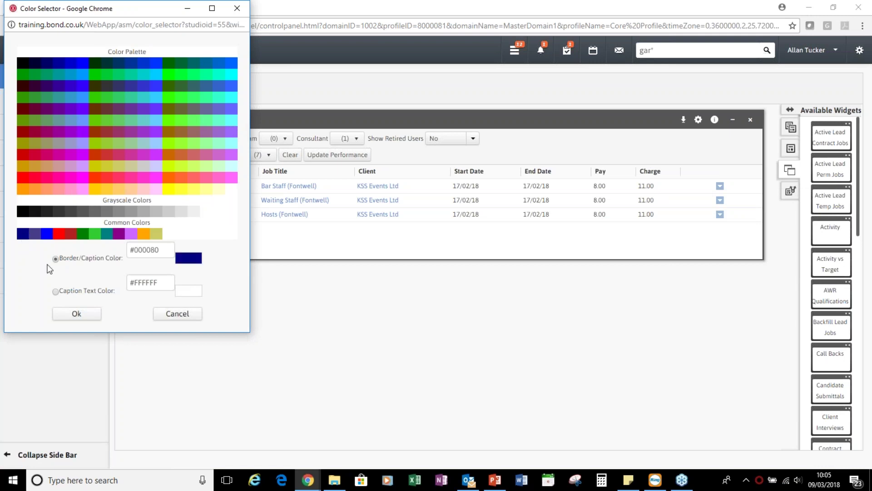
left_click(56, 292)
left_click(171, 190)
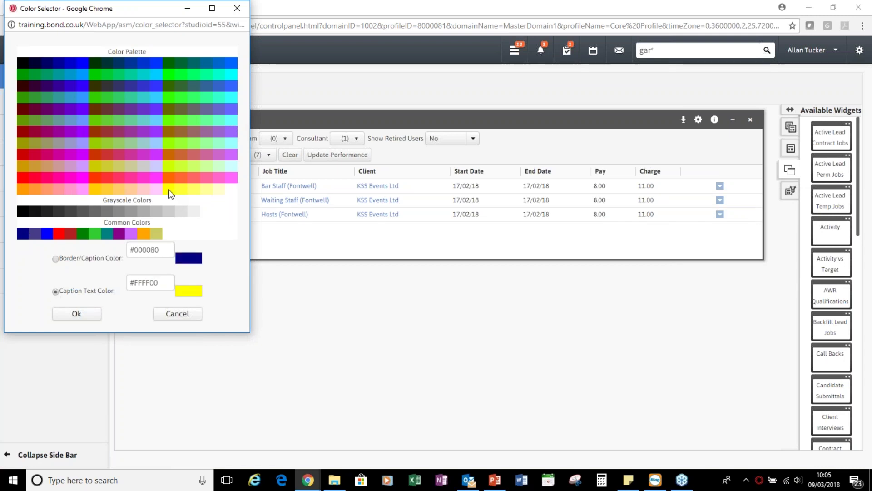
left_click(72, 314)
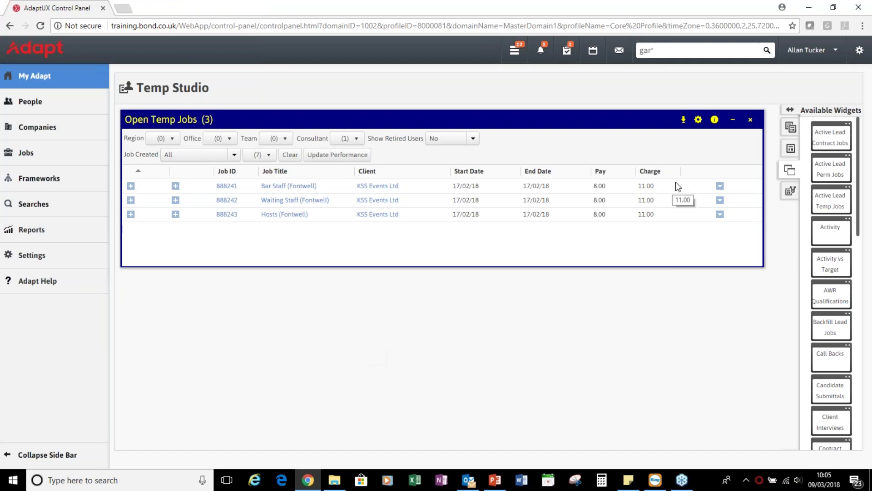
Collapse Open Temp Jobs and drag the Temp Bookings widget into Temp Studio beneath it.
left_click(733, 120)
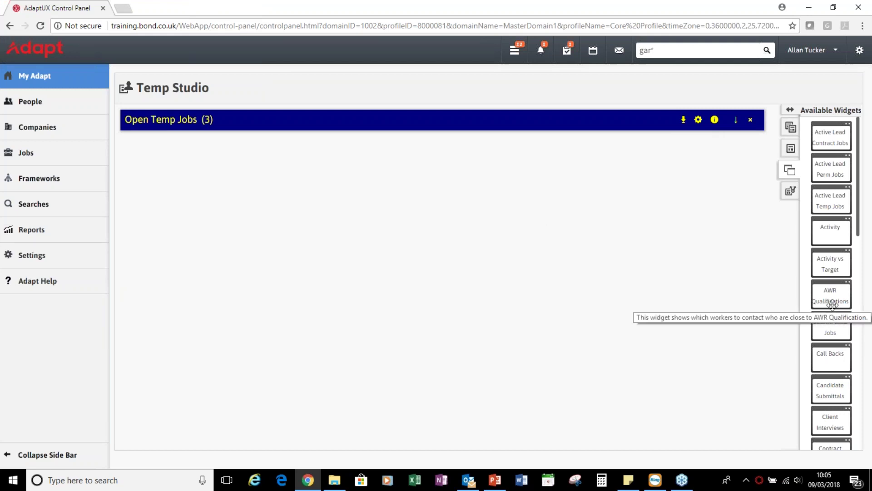
scroll(830, 304, "down", 3)
scroll(833, 304, "down", 5)
scroll(833, 305, "down", 5)
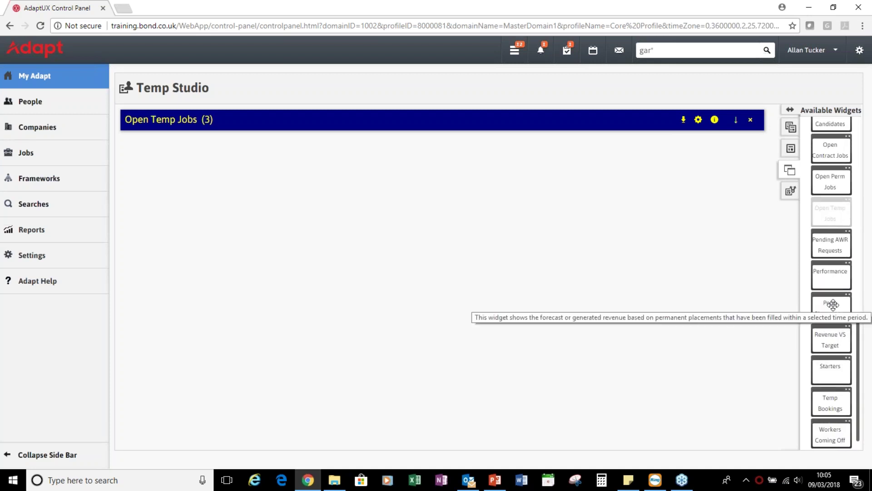
mouse_move(831, 406)
left_click_drag(831, 405, 405, 202)
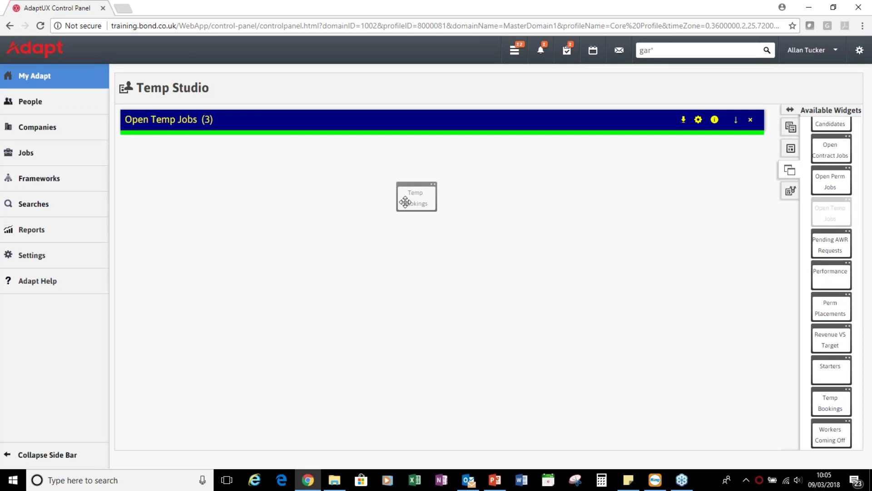
left_click_drag(405, 201, 405, 202)
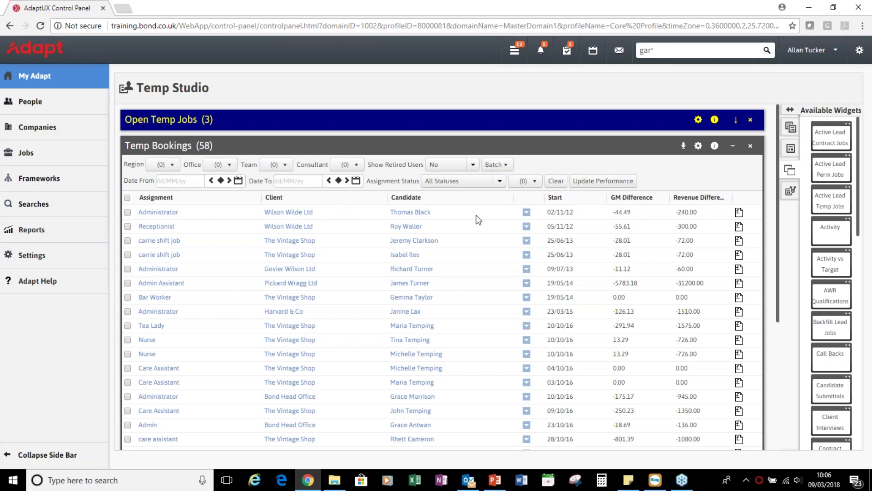
Check the Assignment Status list and options chooser, then collapse the Temp Bookings (58) widget.
left_click(501, 181)
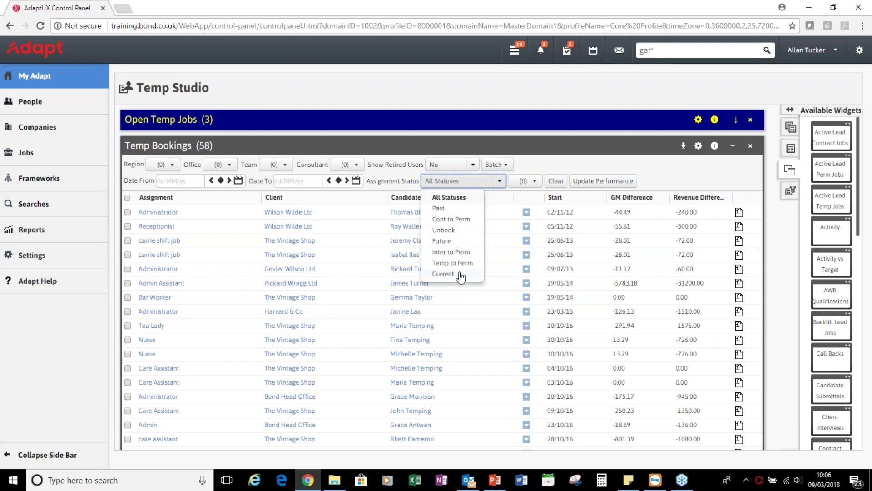
left_click(536, 182)
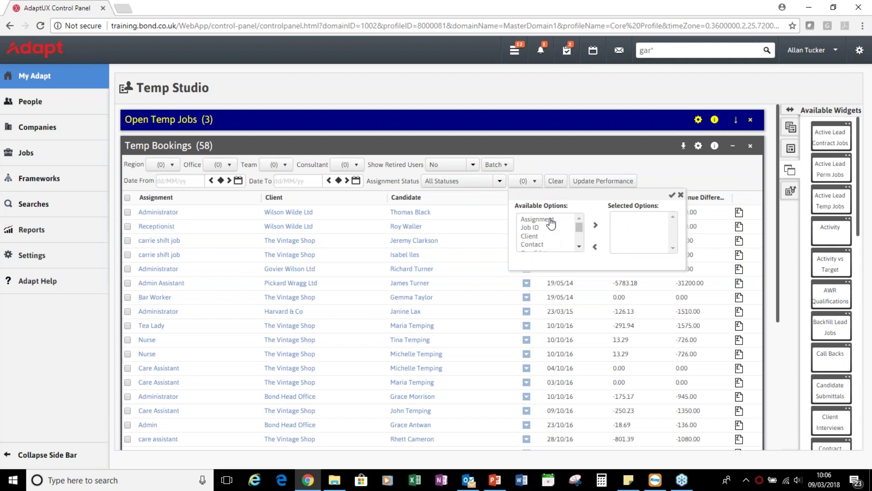
left_click(672, 194)
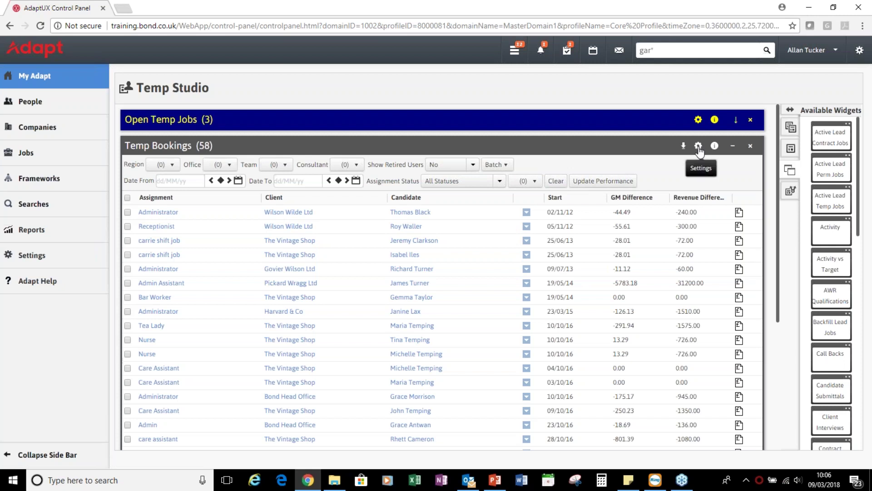
left_click(734, 146)
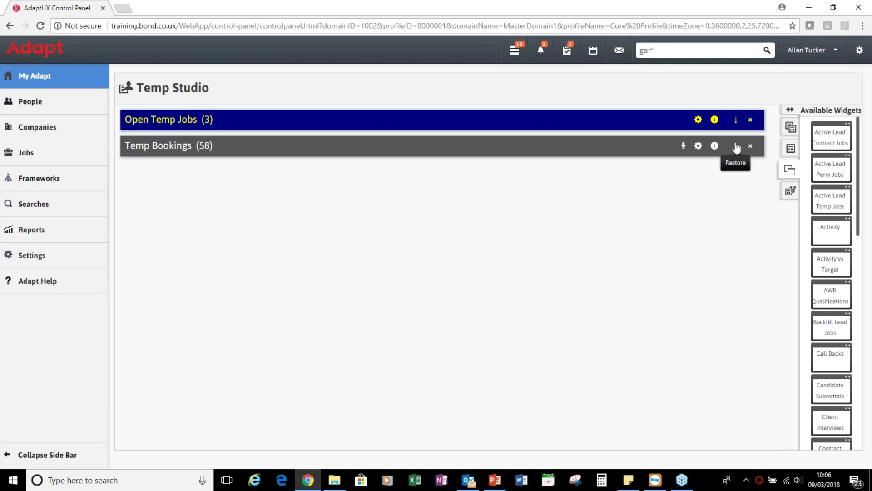
Add the Workers Coming Off Assignments (0) widget below Temp Bookings and collapse it.
scroll(831, 255, "down", 7)
scroll(832, 273, "down", 5)
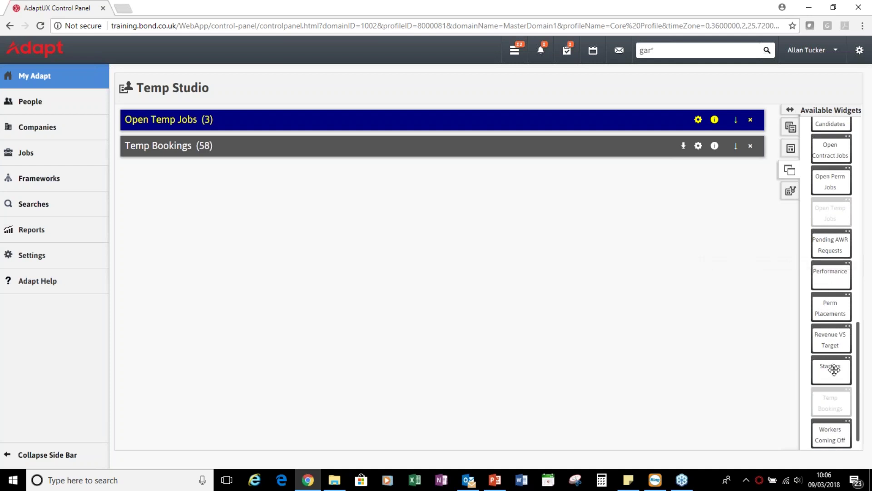
mouse_move(834, 369)
mouse_move(834, 430)
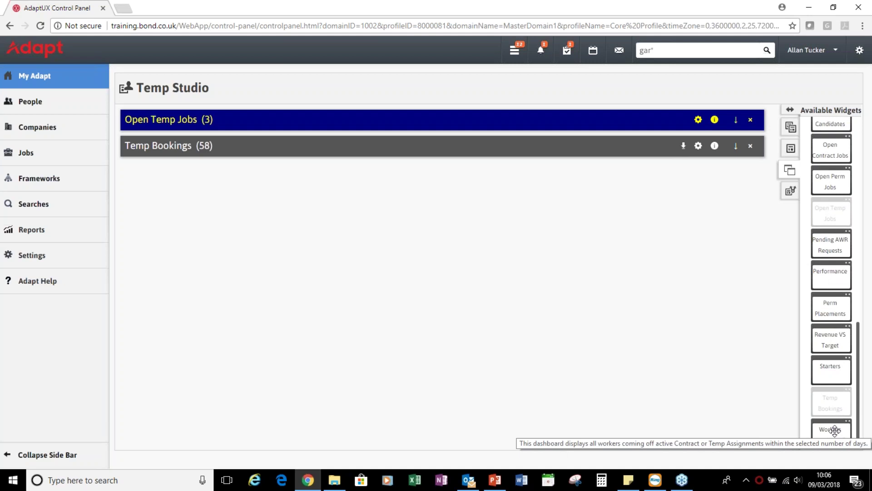
left_click_drag(834, 430, 414, 221)
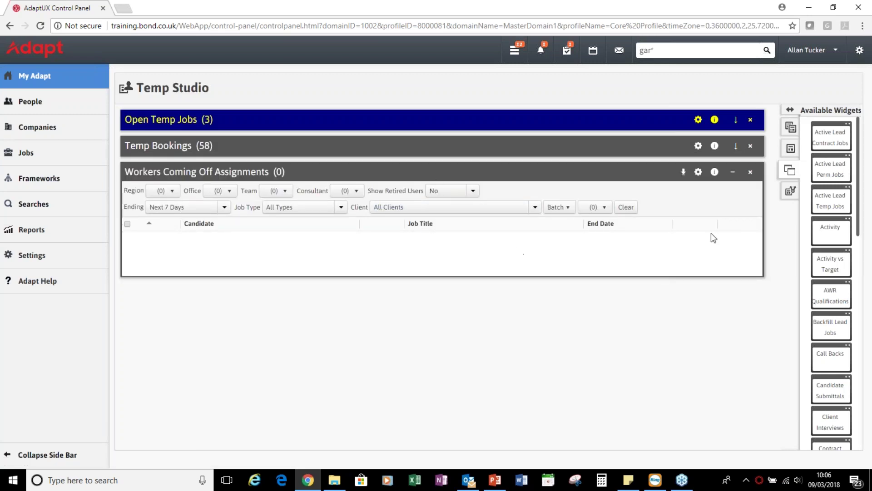
left_click(732, 171)
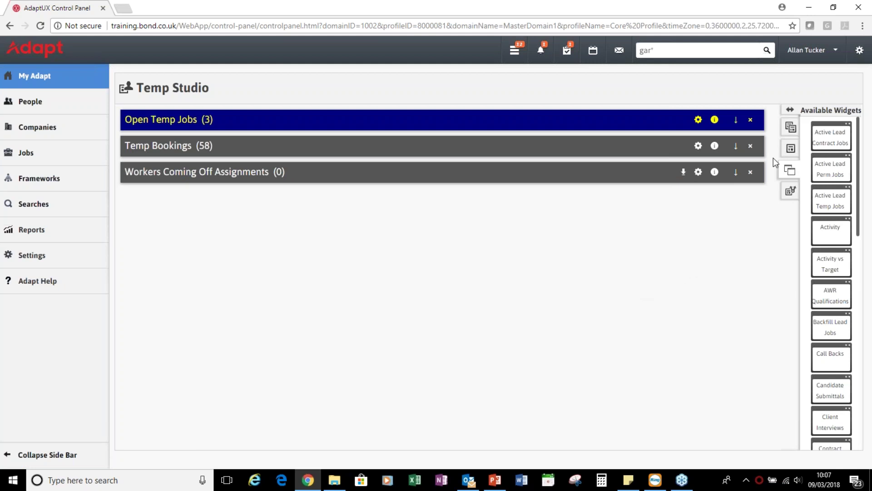
Show the Available Studios list, including Job Management and Temp Studio.
left_click(791, 130)
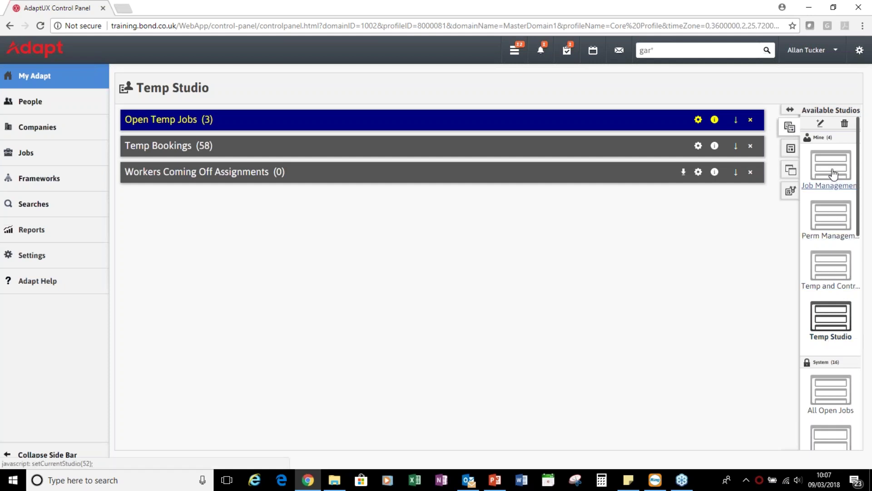
scroll(831, 363, "down", 3)
scroll(831, 364, "up", 3)
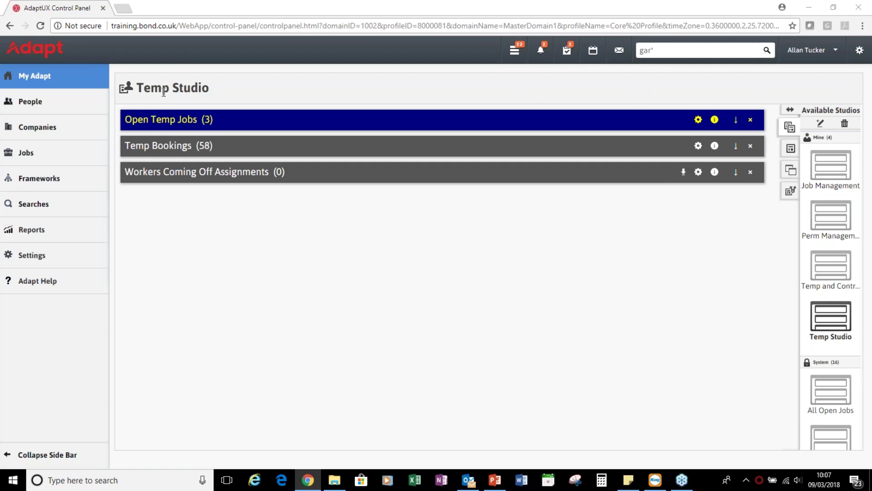
mouse_move(52, 79)
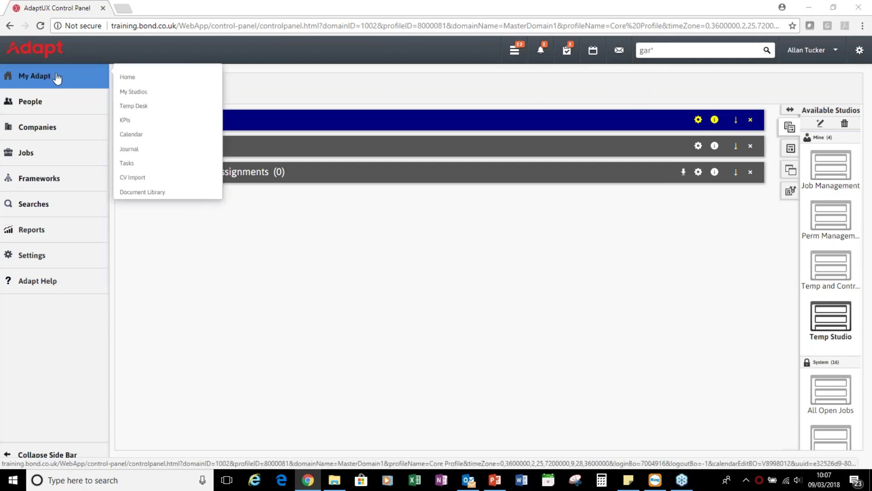
Go to the My Adapt Home page from the sidebar menu.
left_click(128, 77)
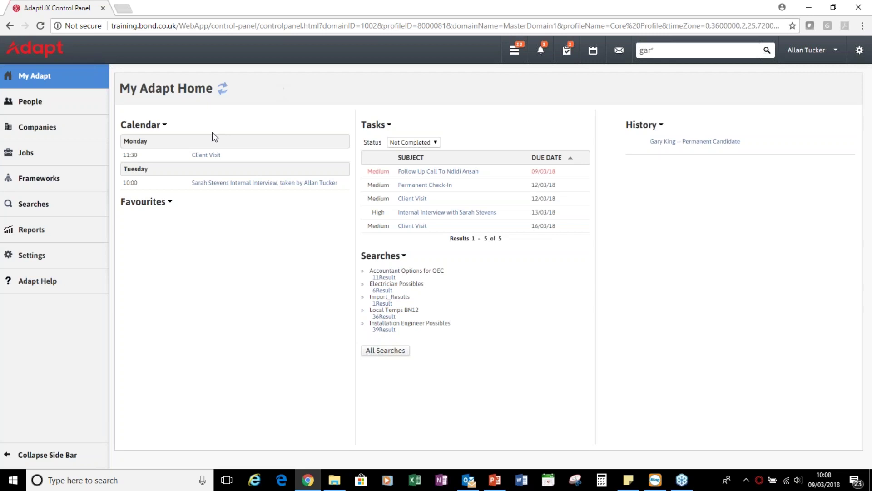
left_click(205, 155)
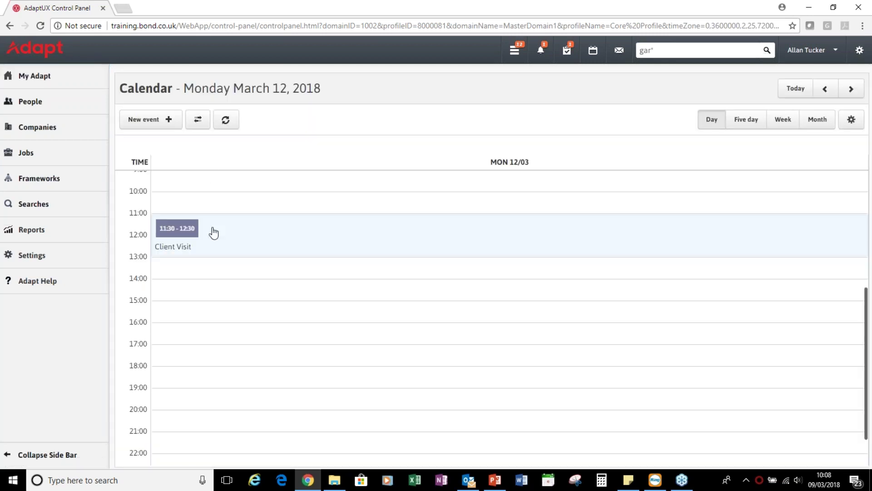
left_click(213, 233)
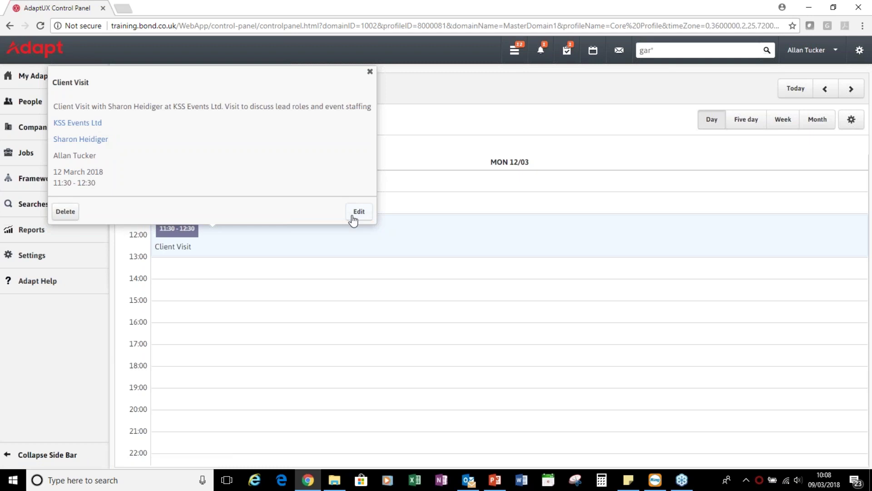
left_click(370, 72)
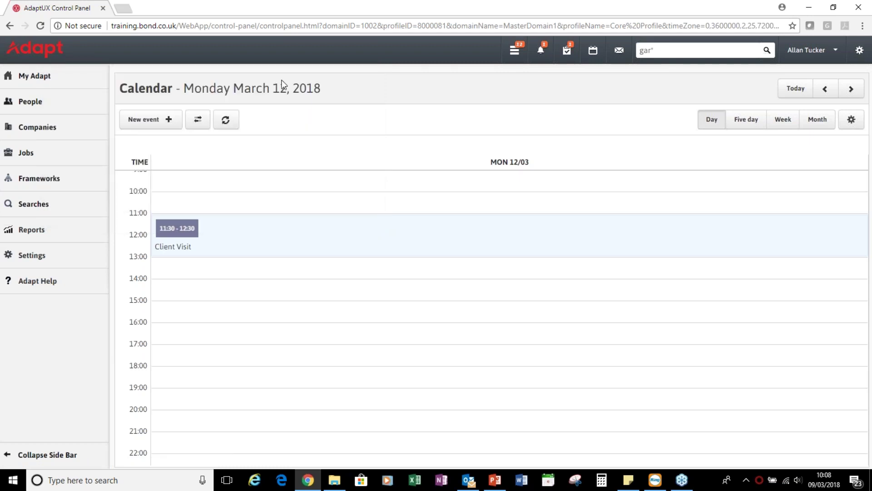
mouse_move(53, 80)
left_click(136, 78)
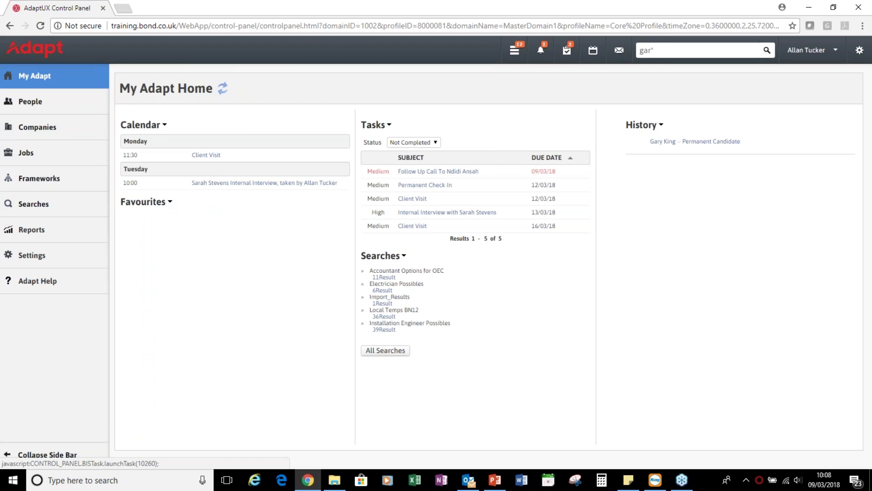
Mark the Follow Up Call task completed as of today and save it.
left_click(444, 173)
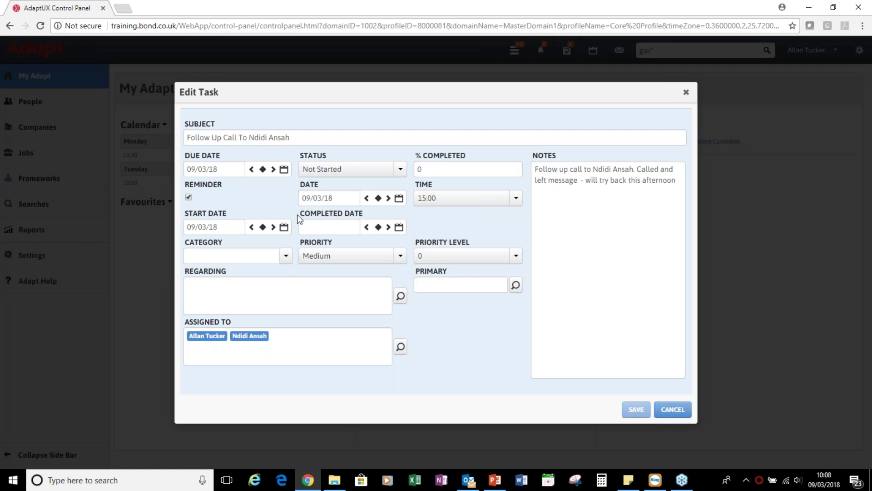
left_click(378, 227)
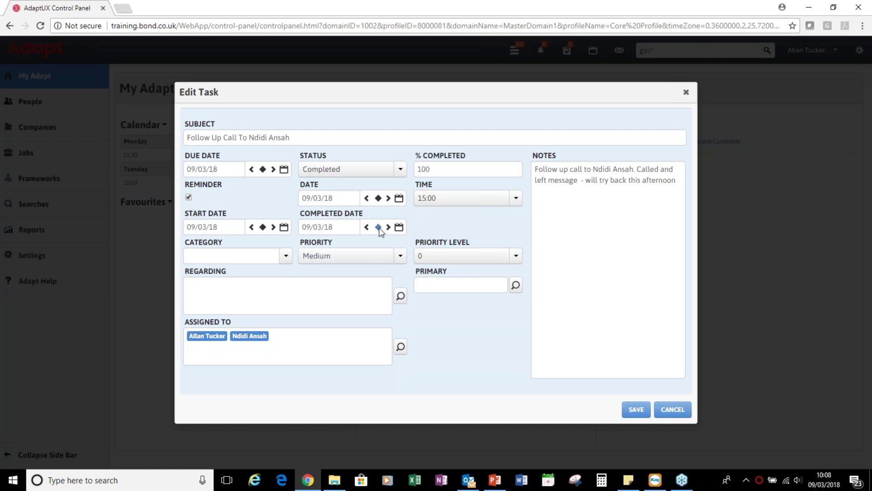
left_click(636, 410)
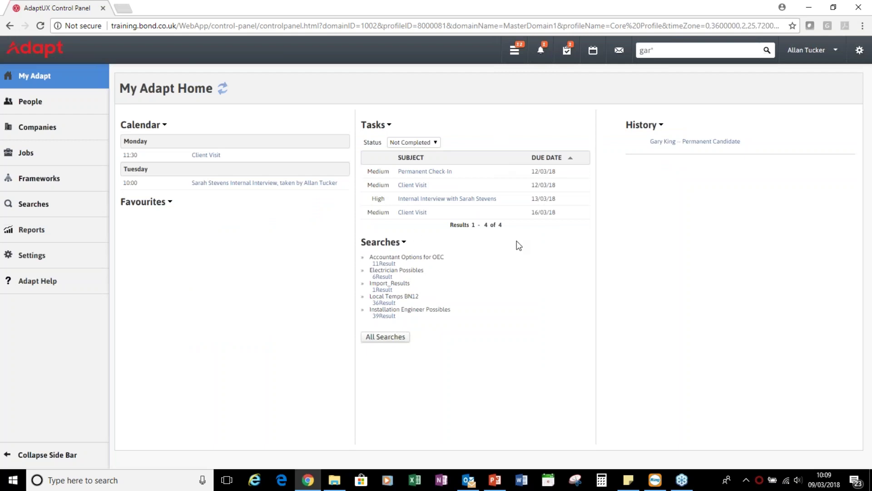
left_click(437, 176)
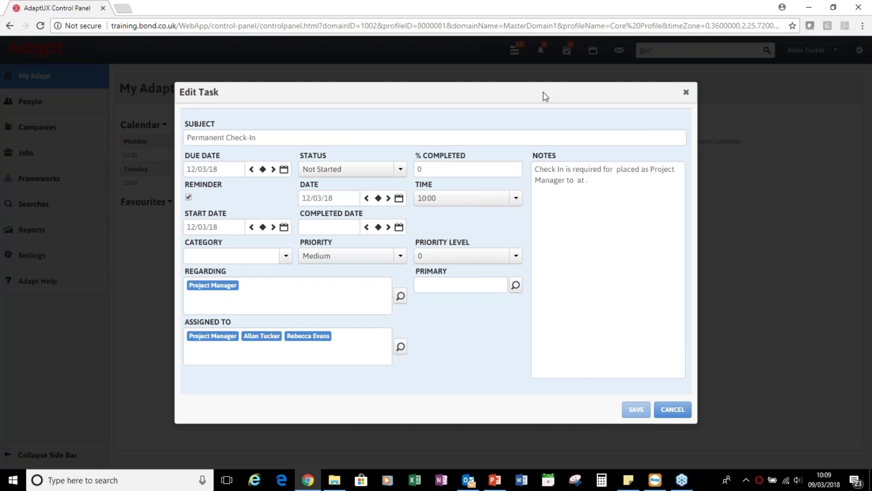
left_click(685, 92)
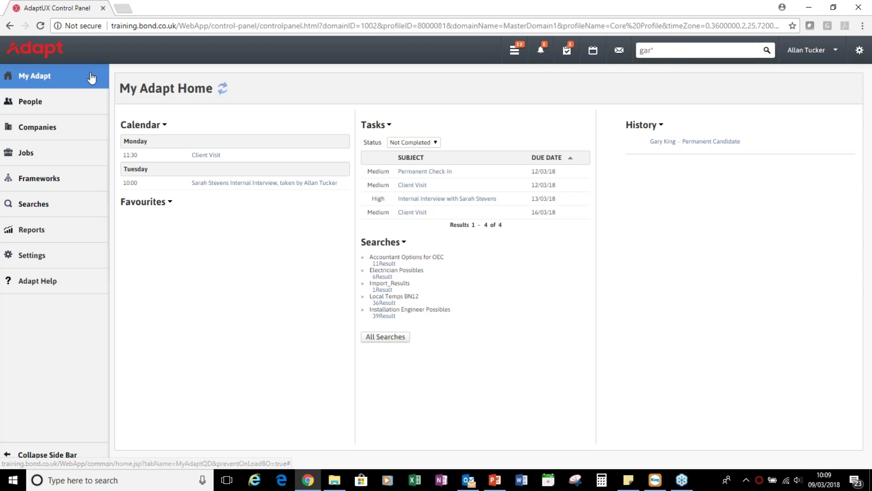
mouse_move(53, 78)
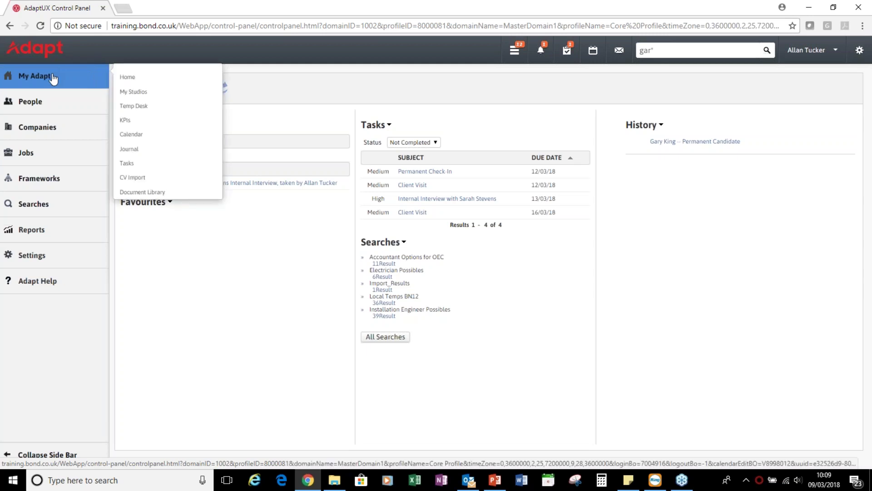